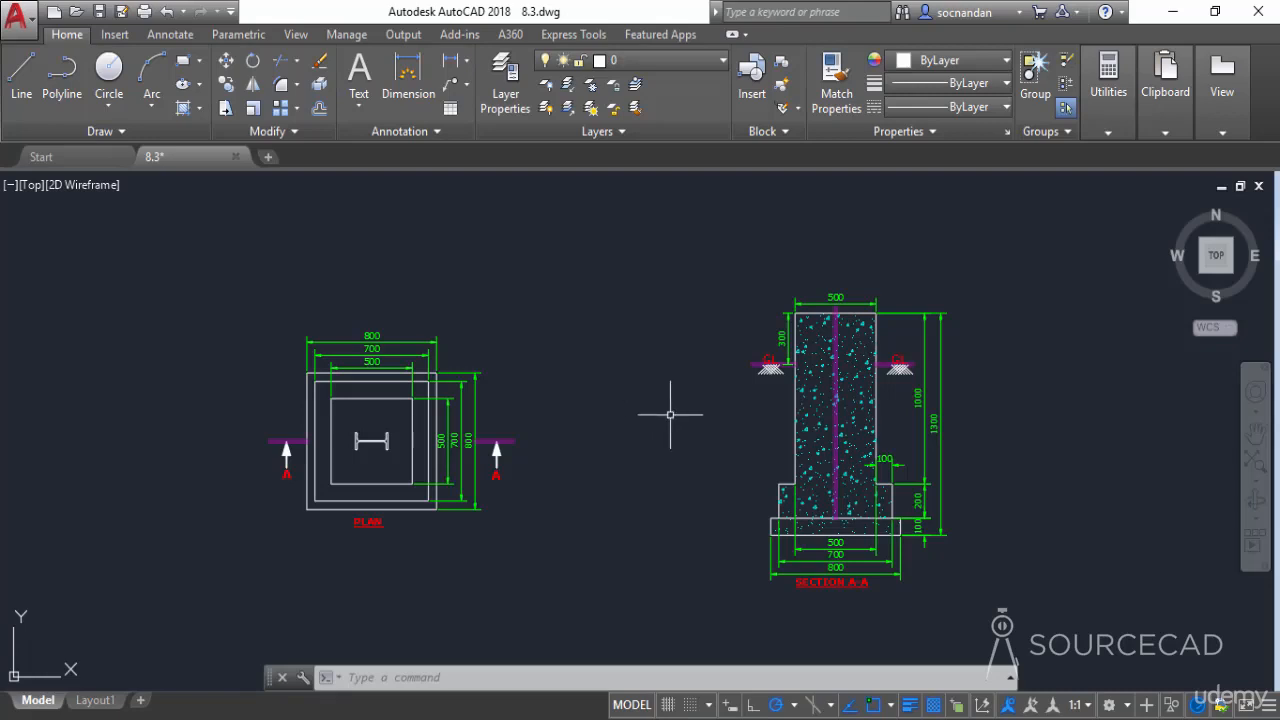
# Step: Save the current layer settings as a new layer state named "All Active"
pyautogui.click(611, 131)
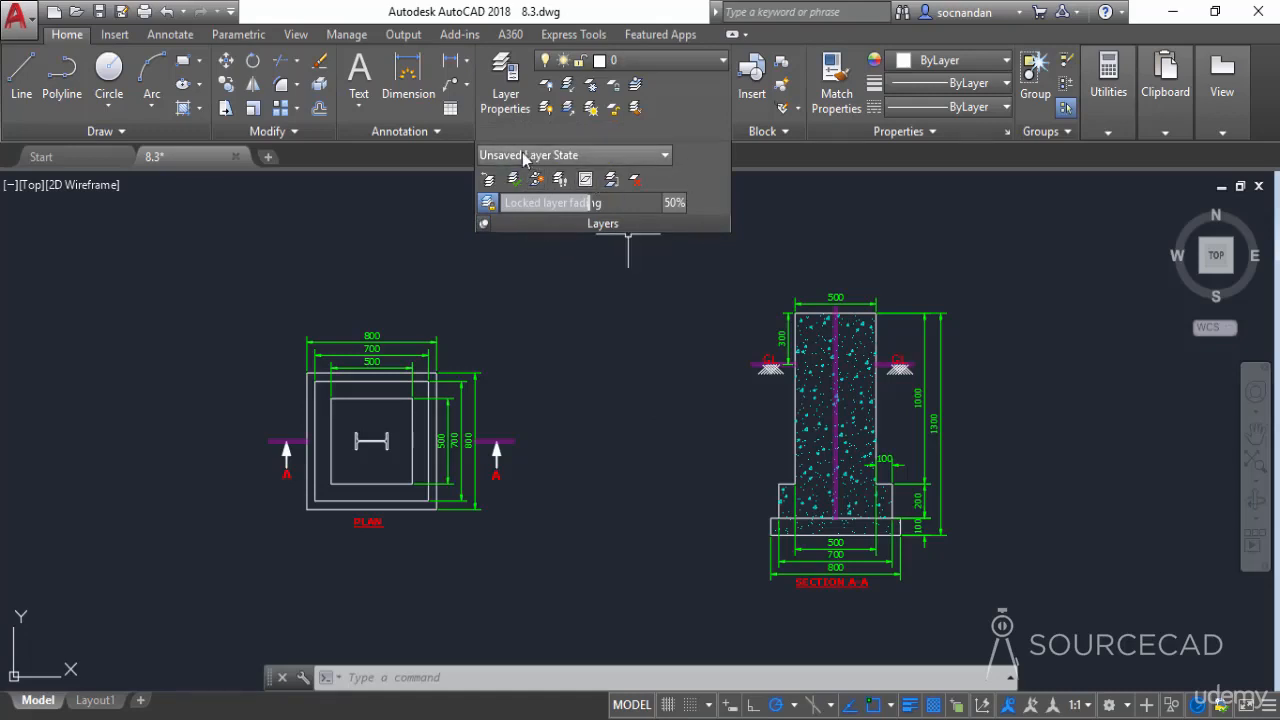
pyautogui.click(641, 158)
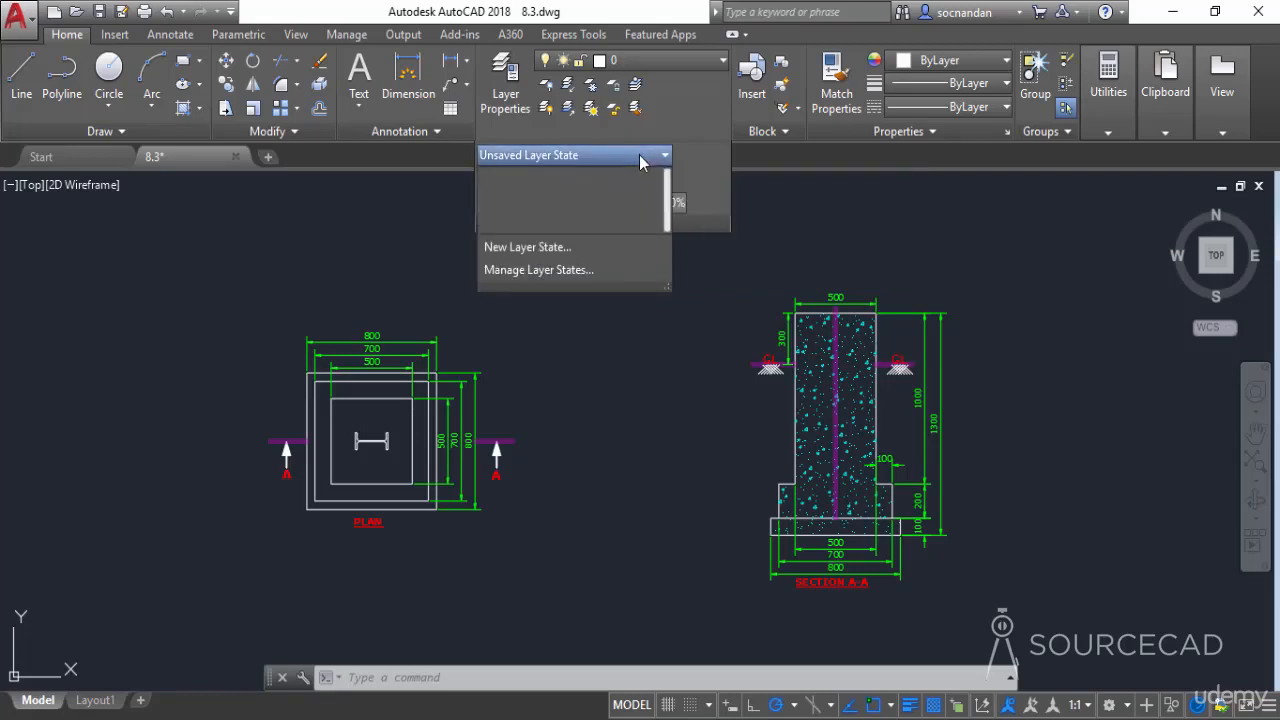
pyautogui.click(560, 252)
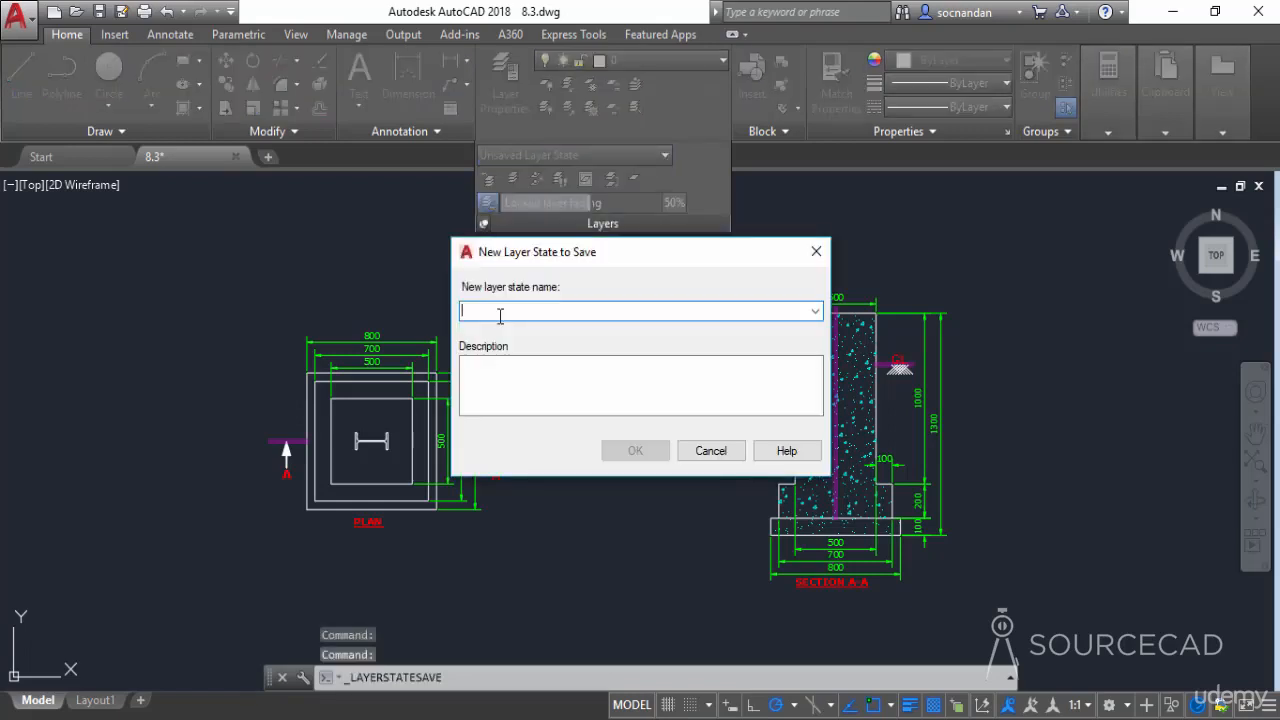
pyautogui.write('All Active')
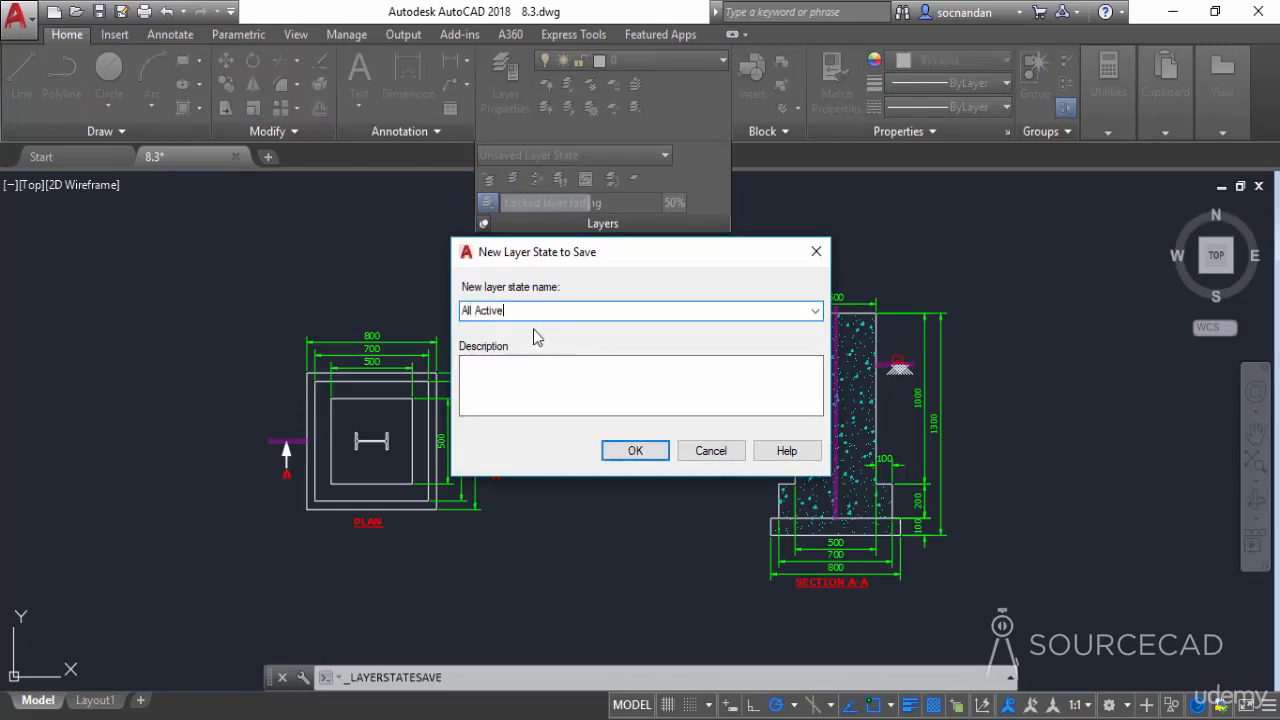
pyautogui.click(634, 450)
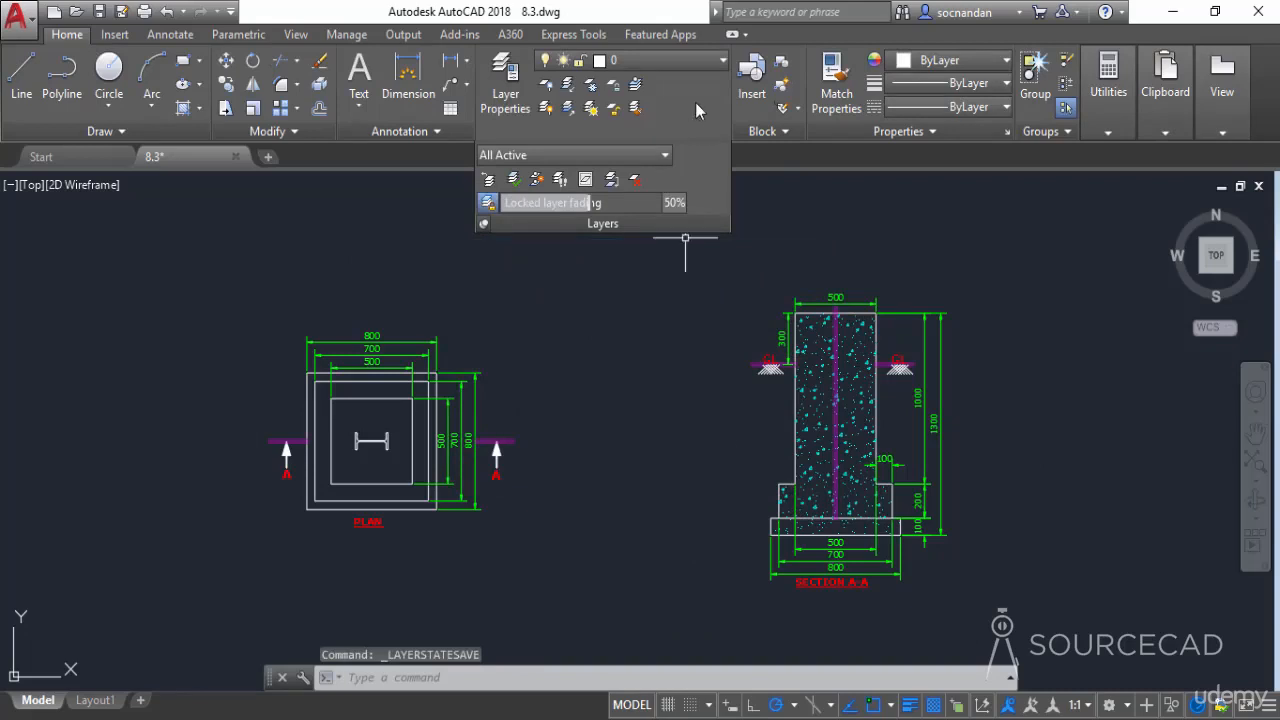
# Step: Turn off the Dim and Hatch layers
pyautogui.click(688, 60)
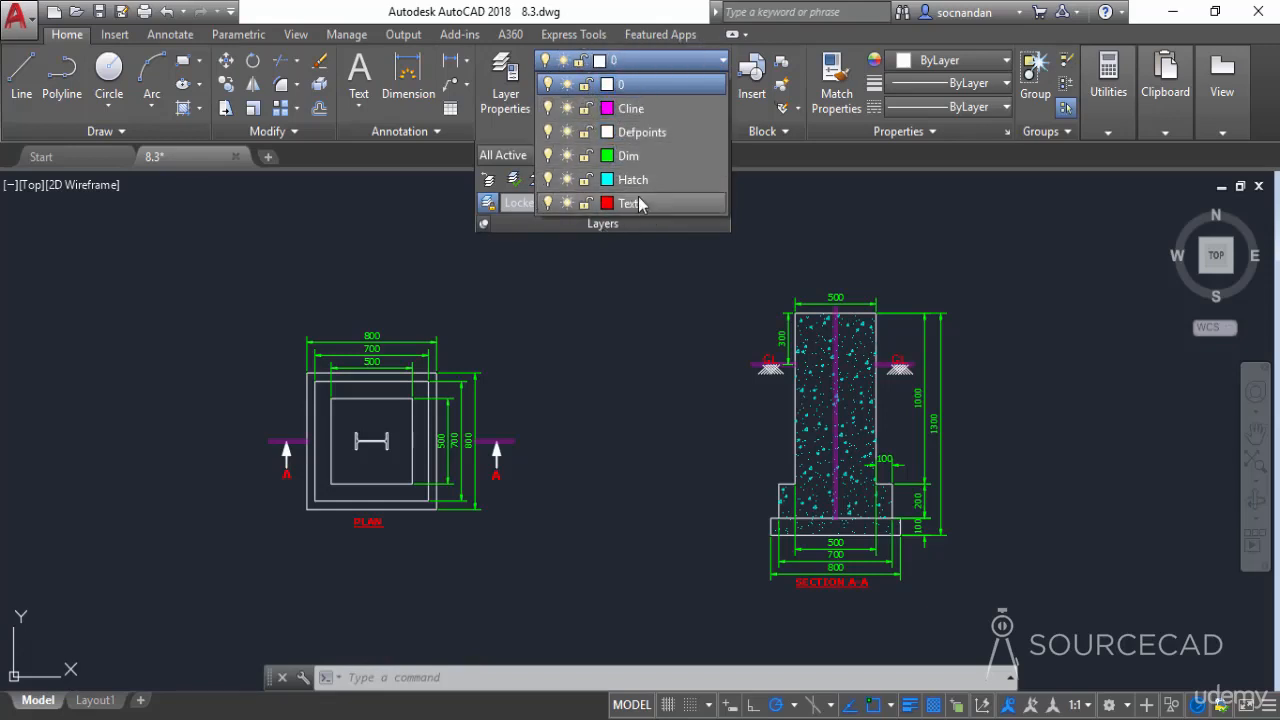
pyautogui.click(680, 60)
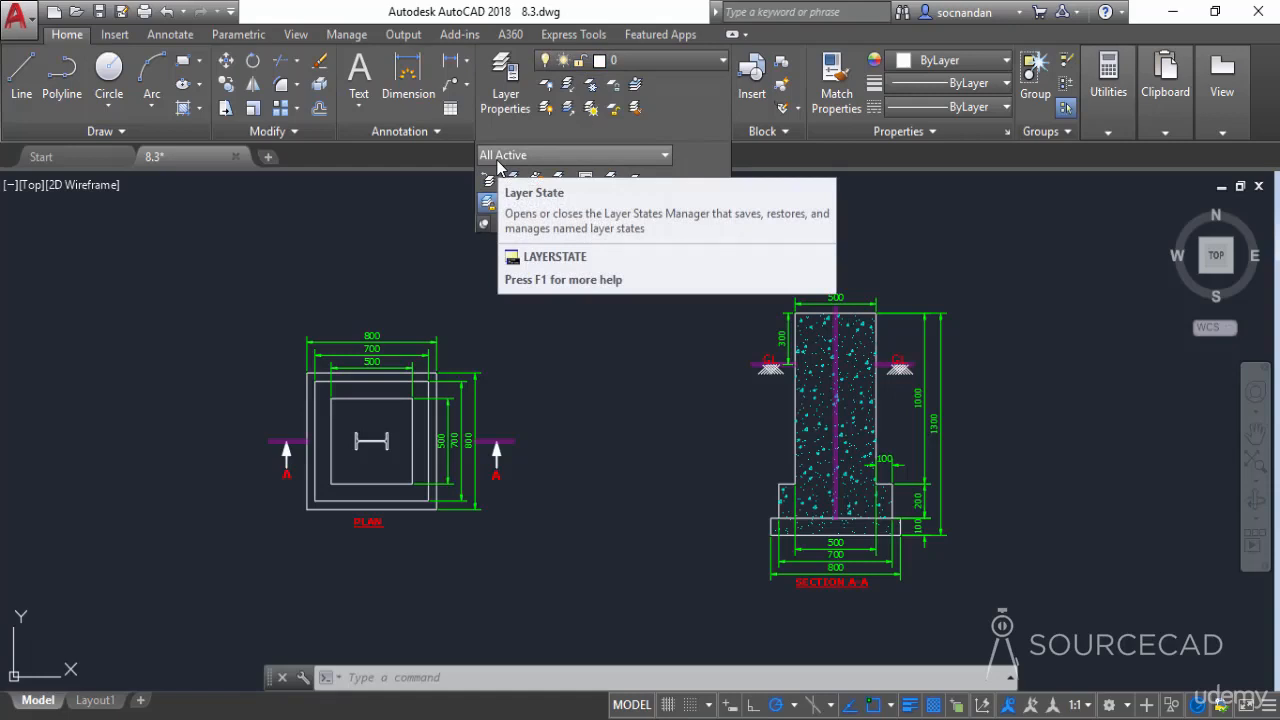
pyautogui.click(665, 60)
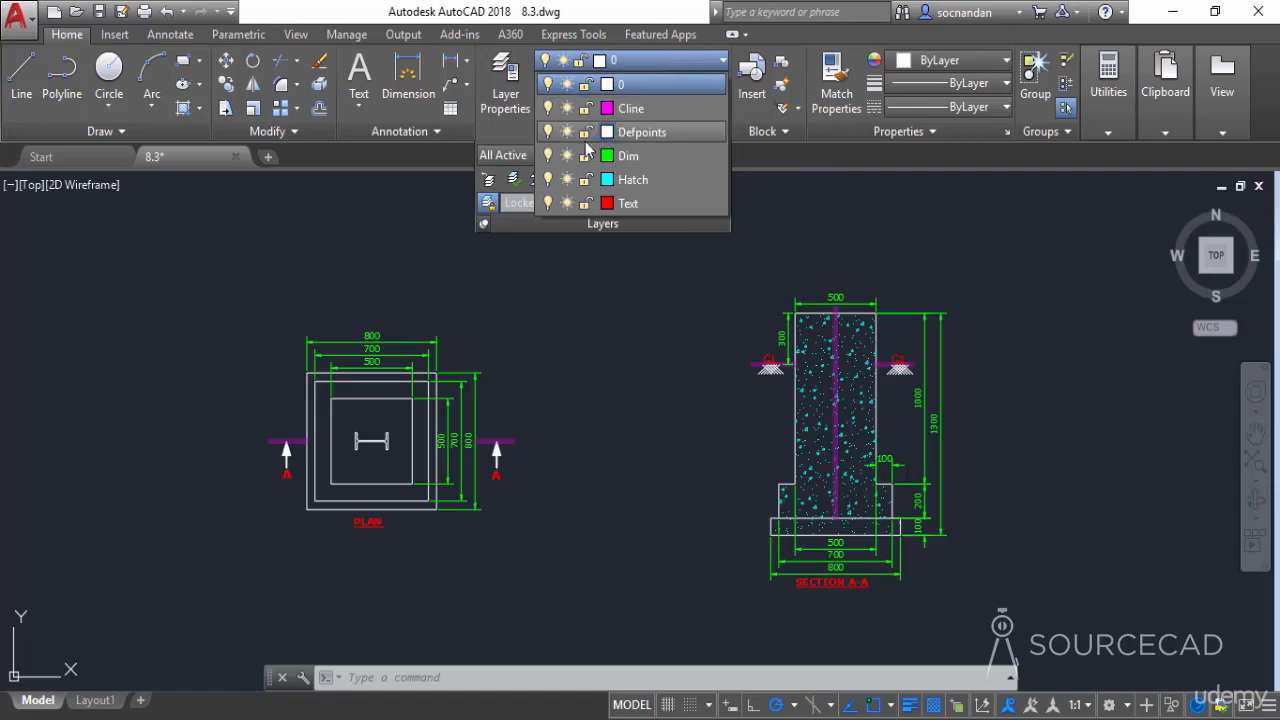
pyautogui.click(548, 156)
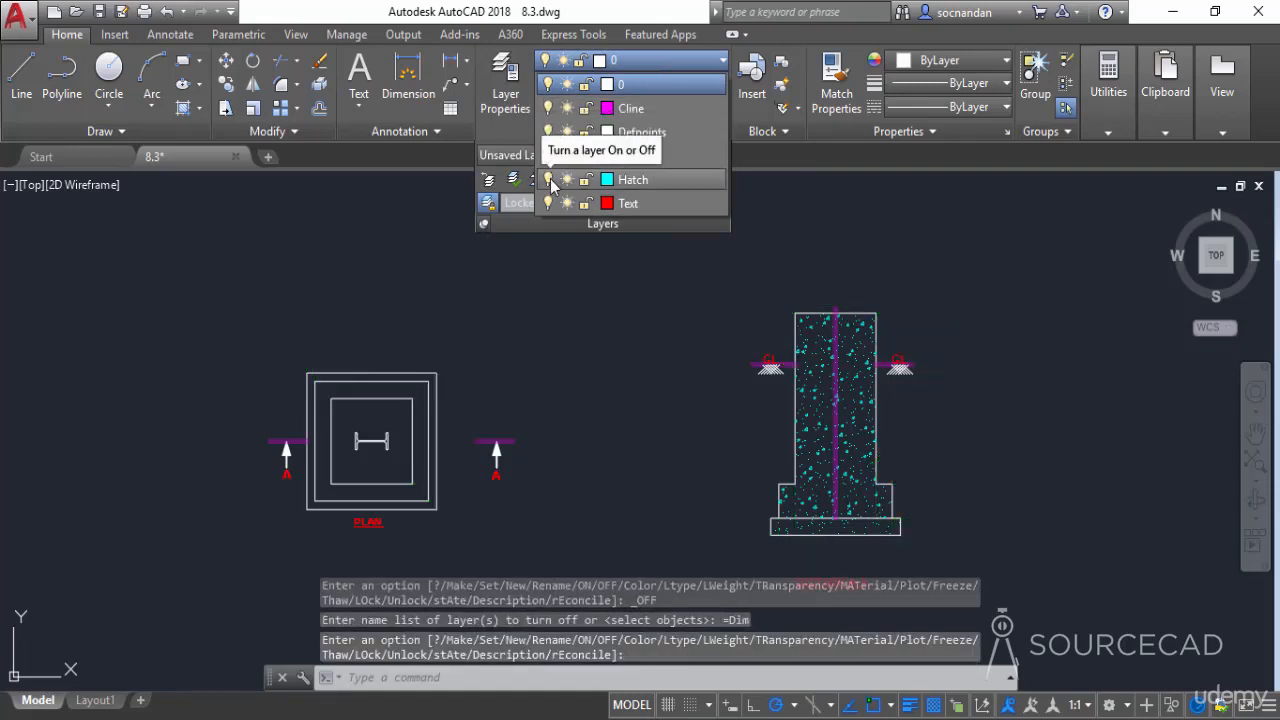
pyautogui.click(548, 179)
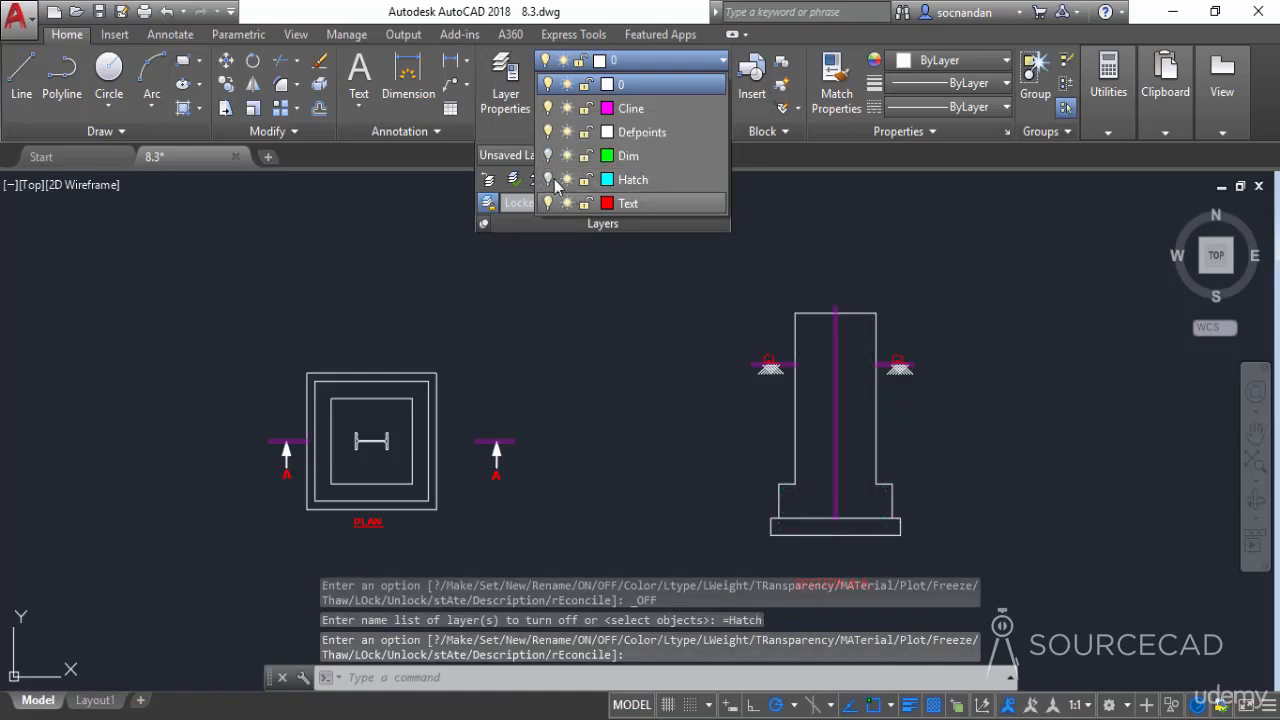
pyautogui.click(667, 62)
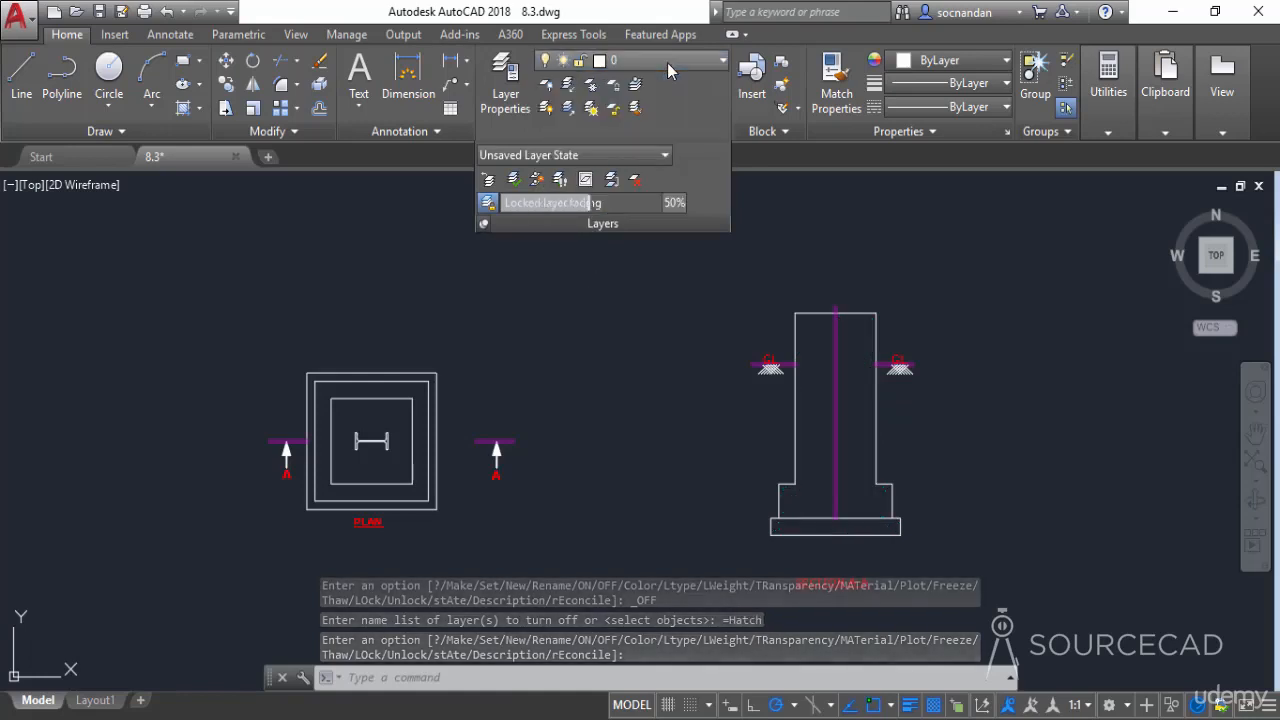
# Step: Save the current layer settings as a new layer state named "Dim-hatch off"
pyautogui.click(660, 158)
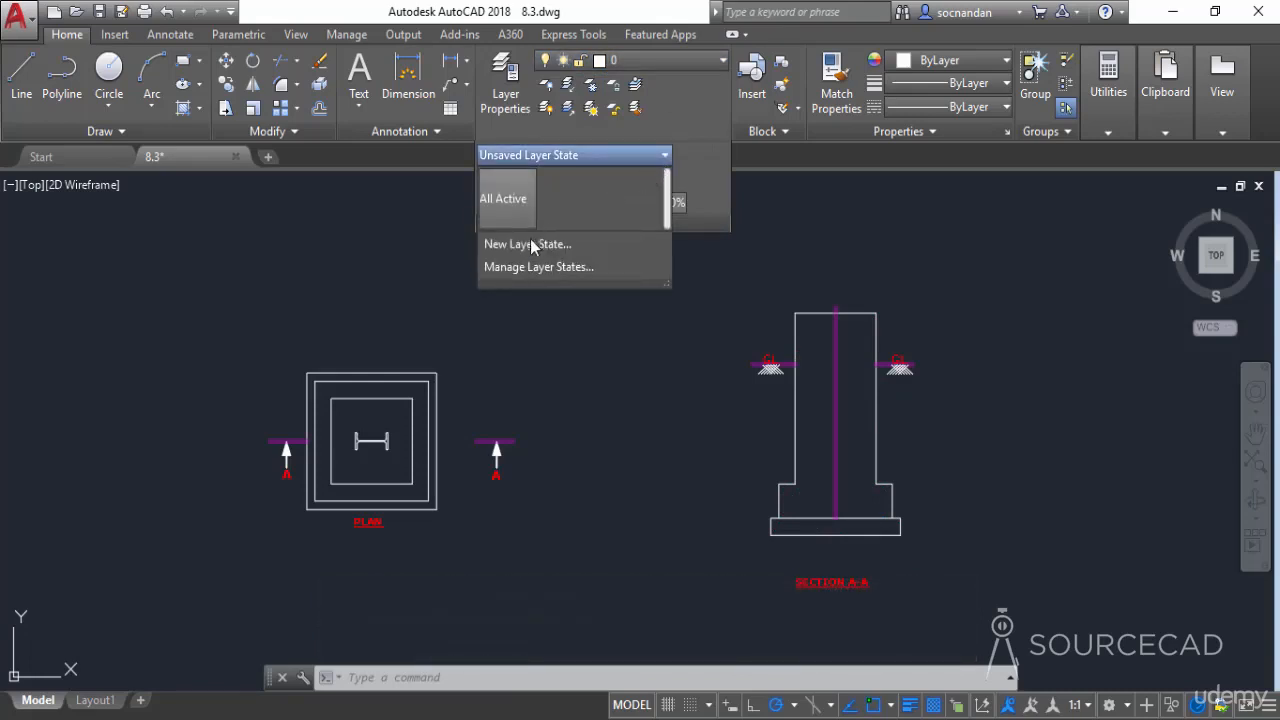
pyautogui.click(528, 244)
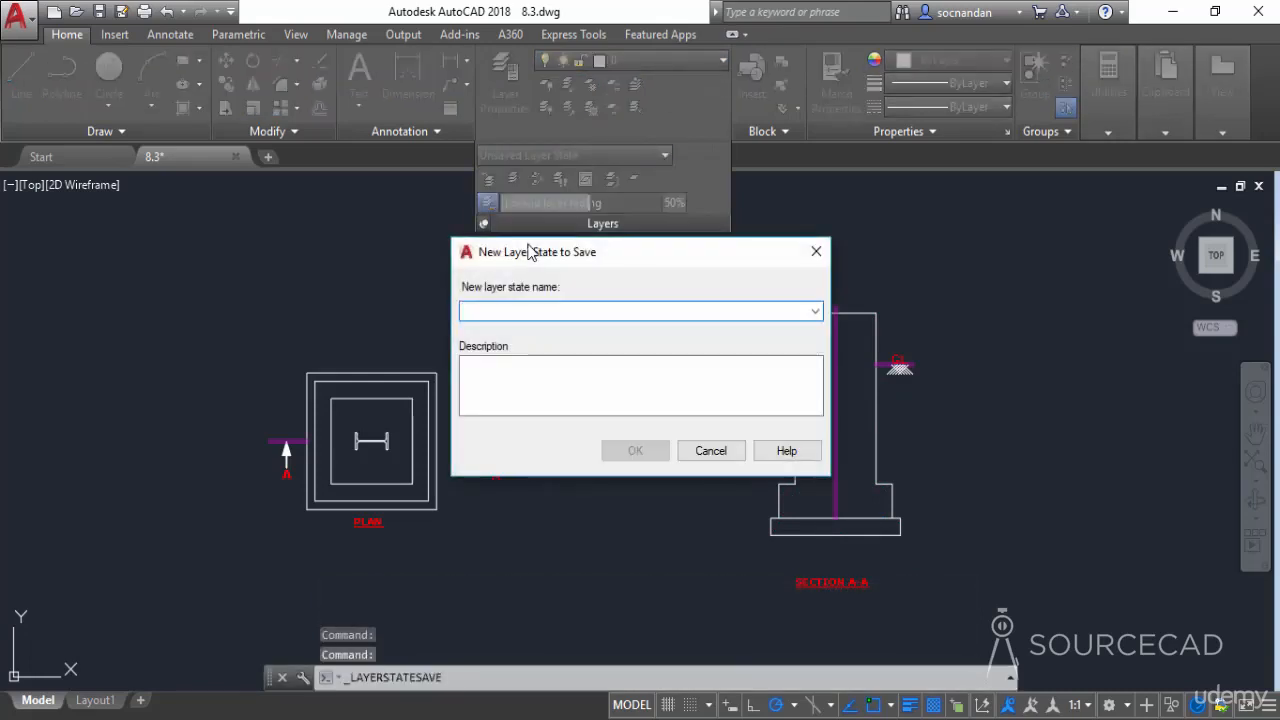
pyautogui.write('Dim')
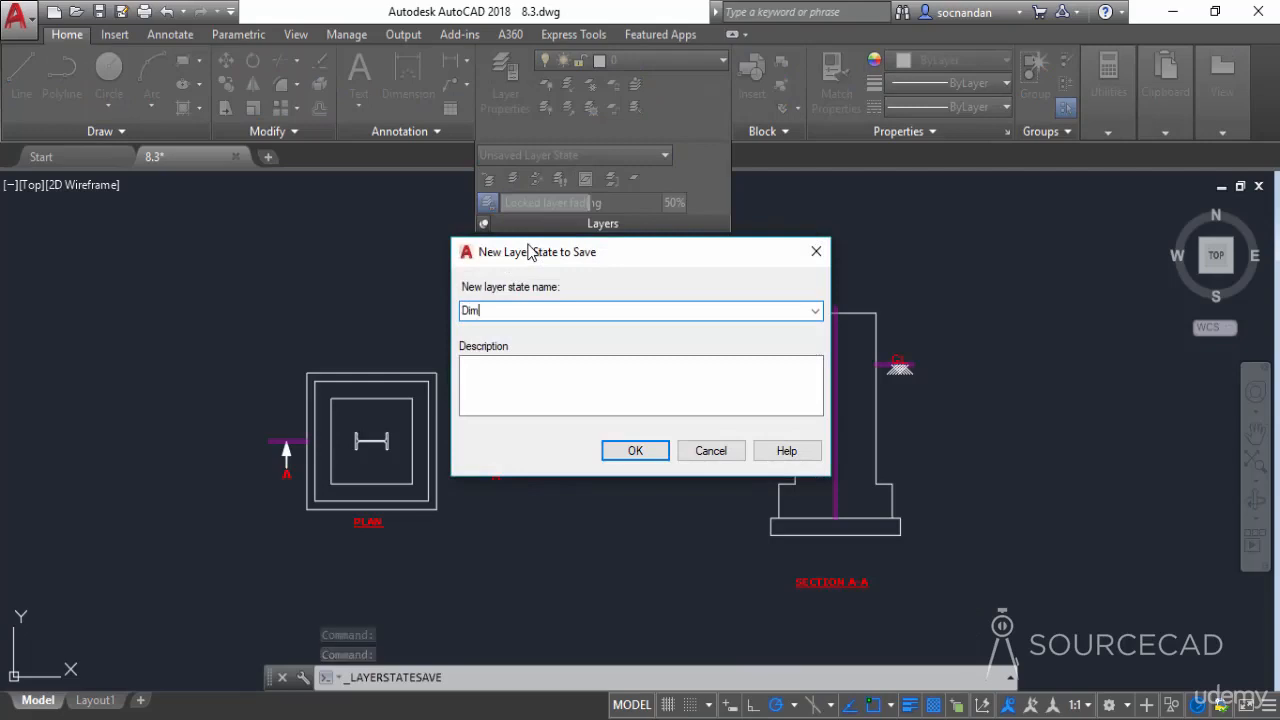
pyautogui.write('-hatch off')
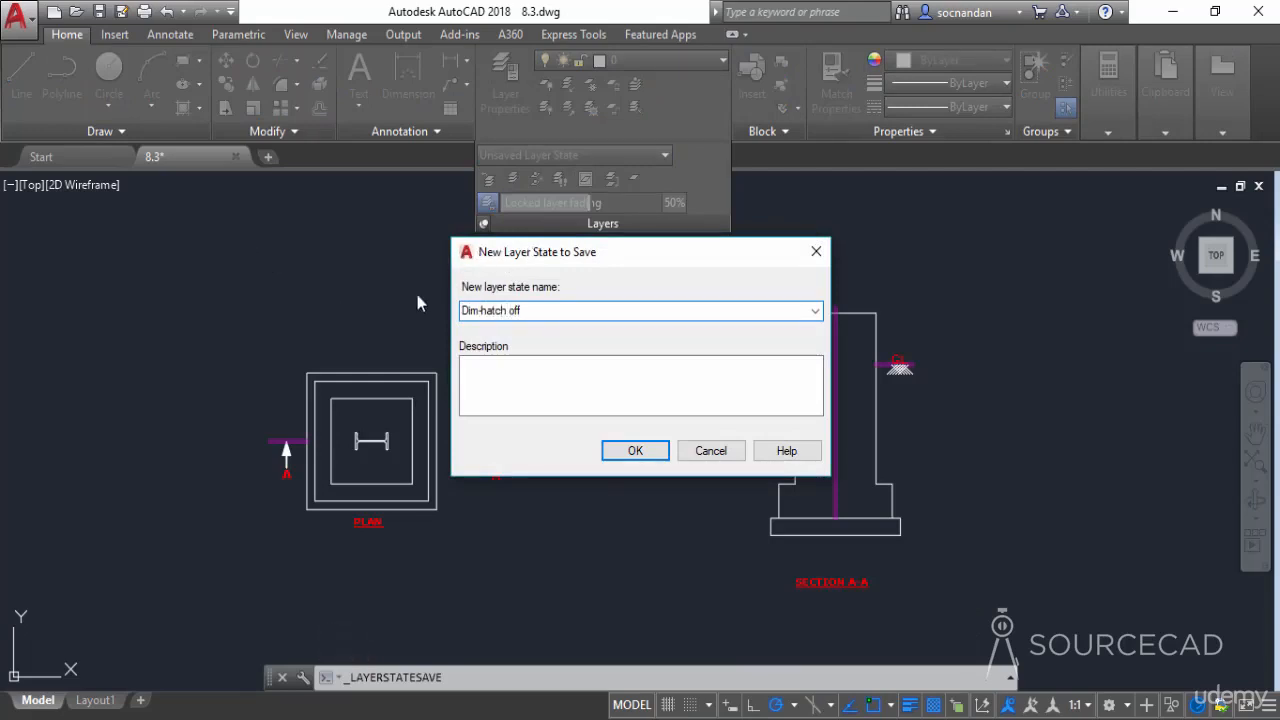
pyautogui.click(634, 450)
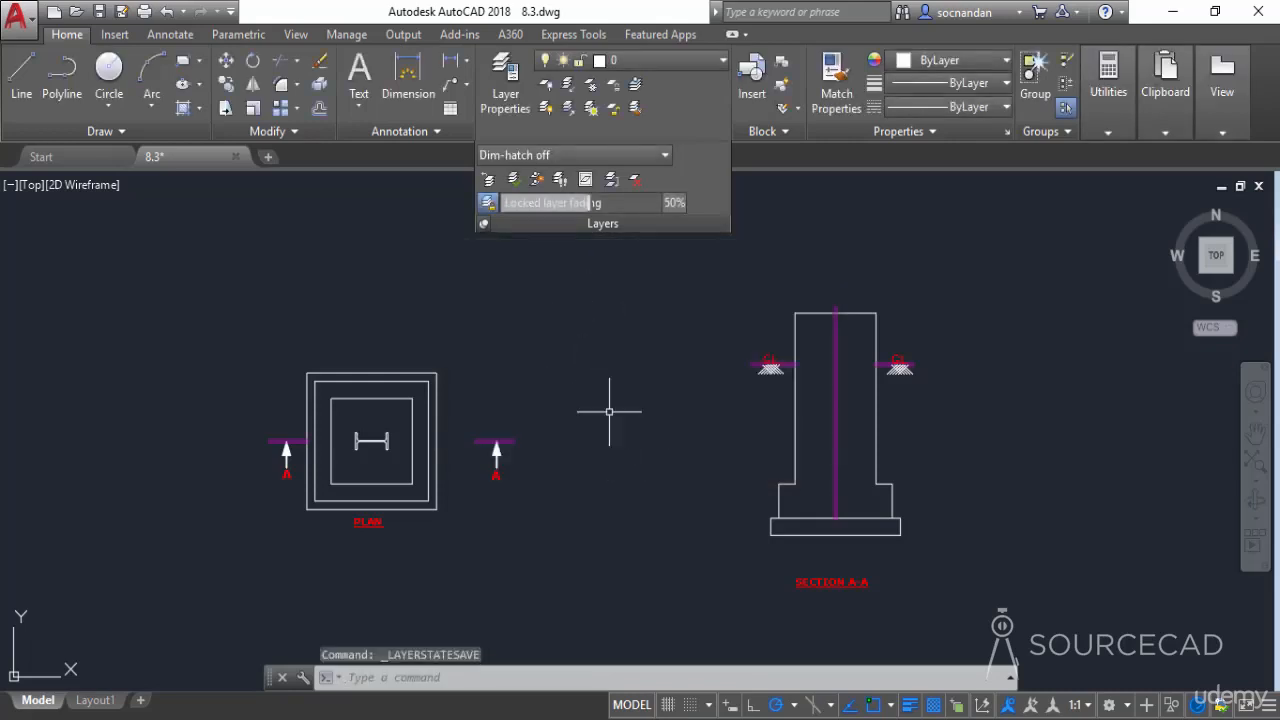
# Step: Turn the Dim and Hatch layers back on, and lock the Dim and Cline layers
pyautogui.click(661, 66)
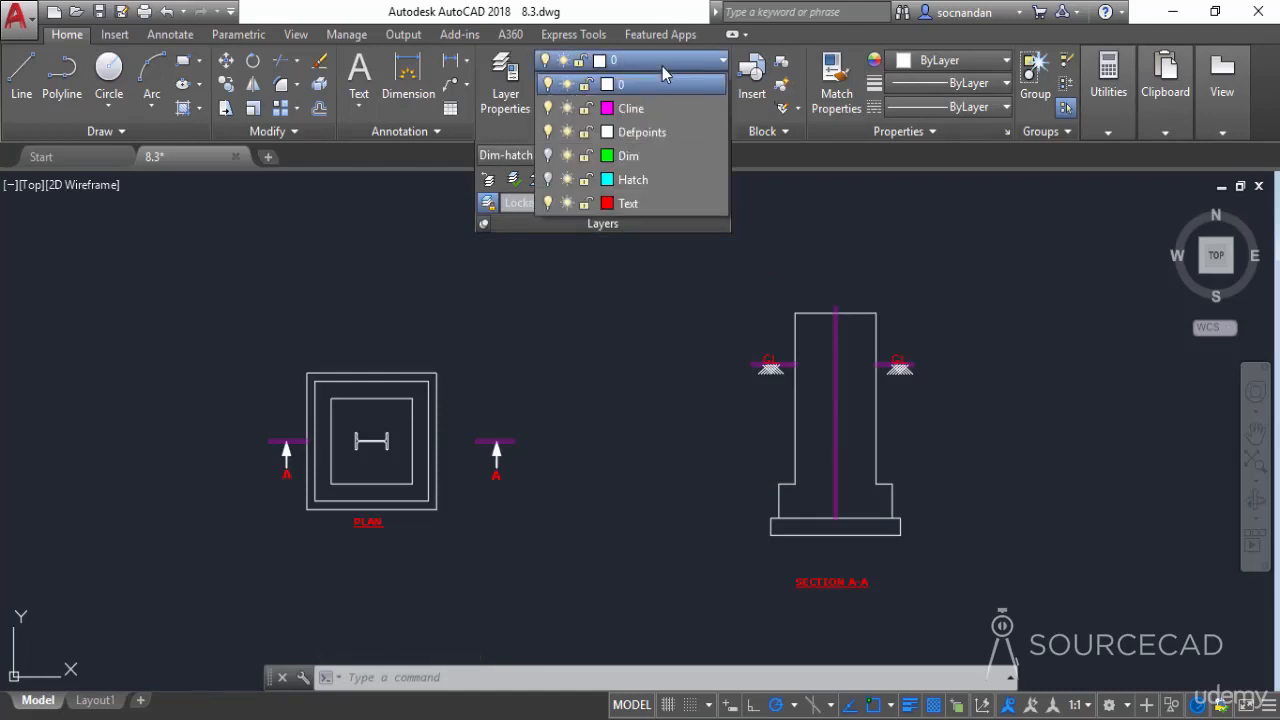
pyautogui.click(548, 155)
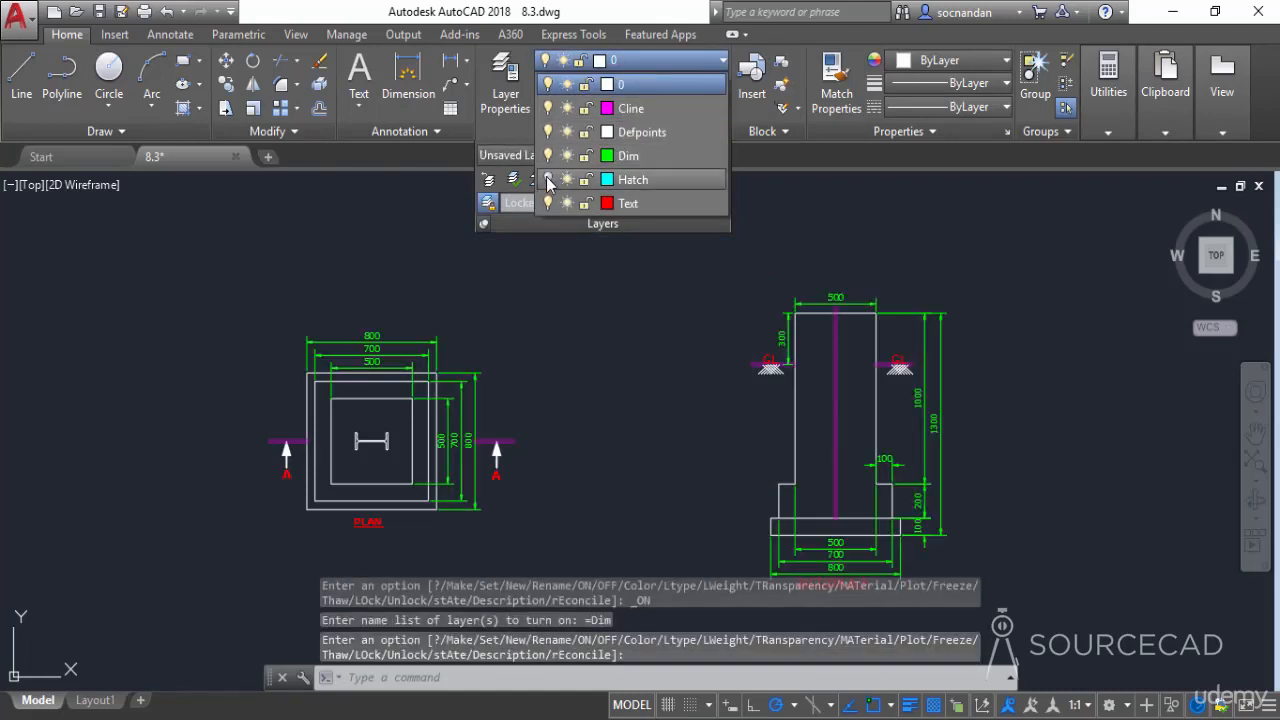
pyautogui.click(548, 179)
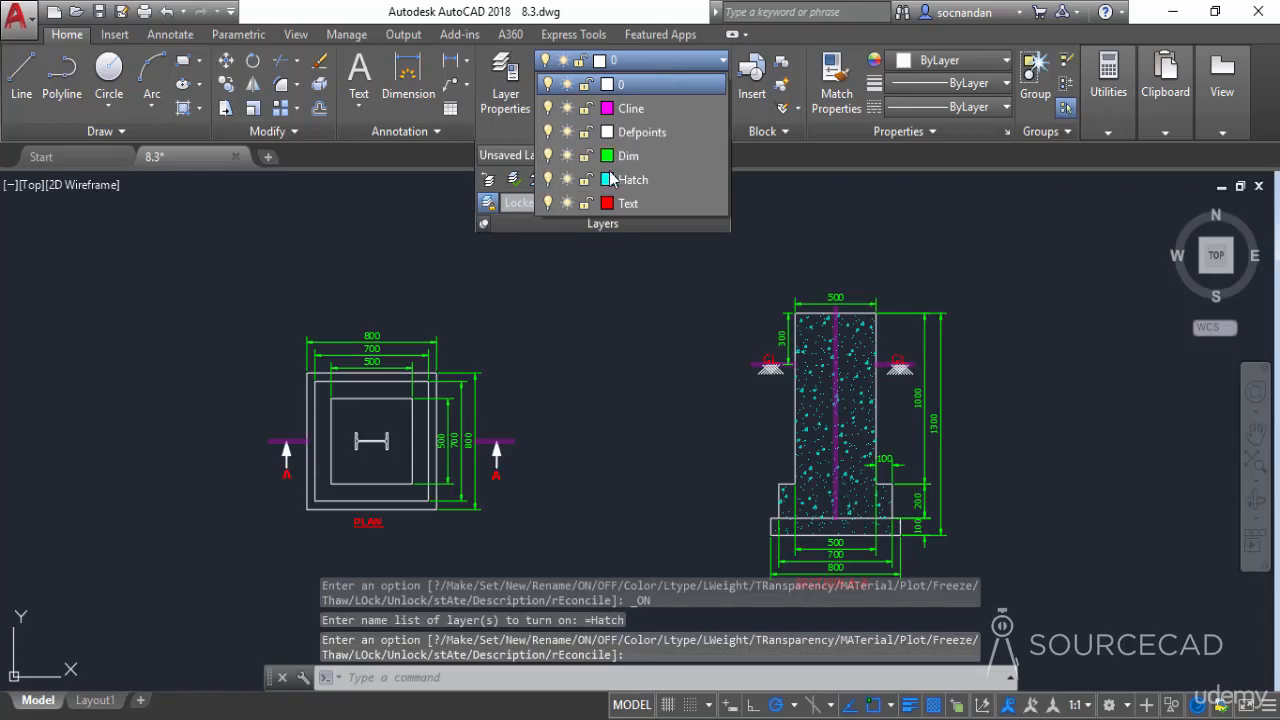
pyautogui.click(585, 155)
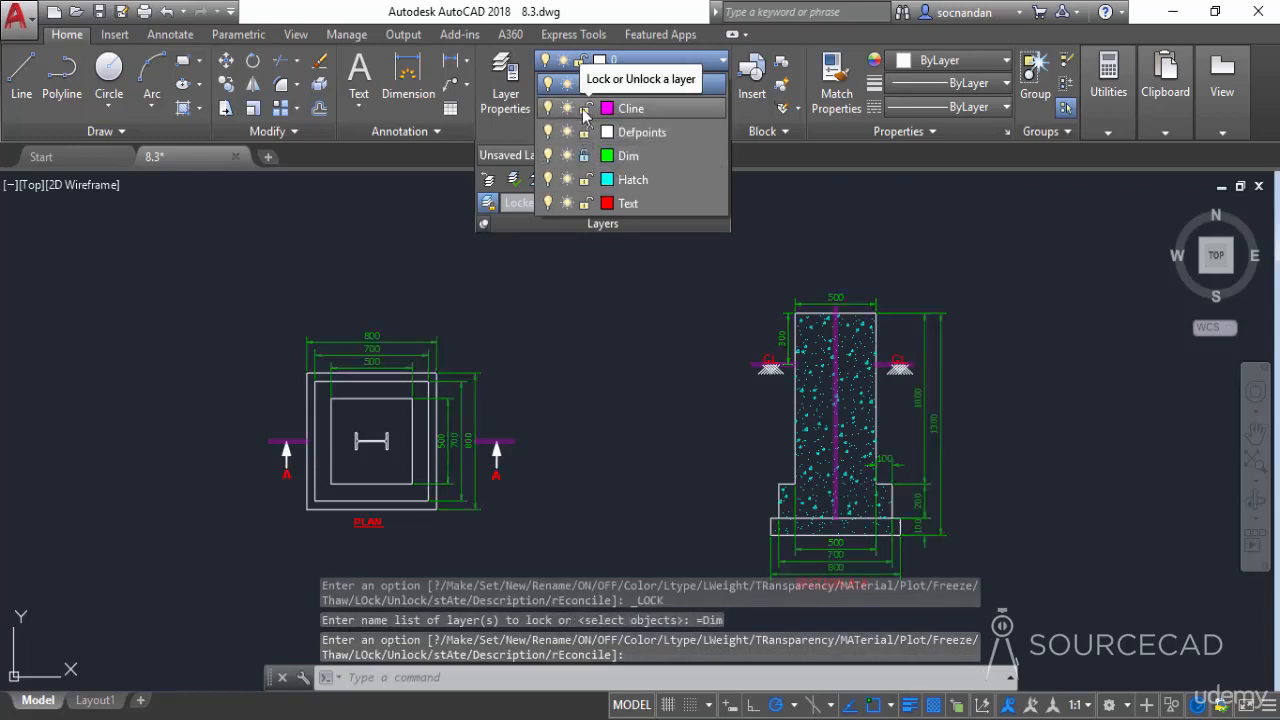
pyautogui.click(585, 109)
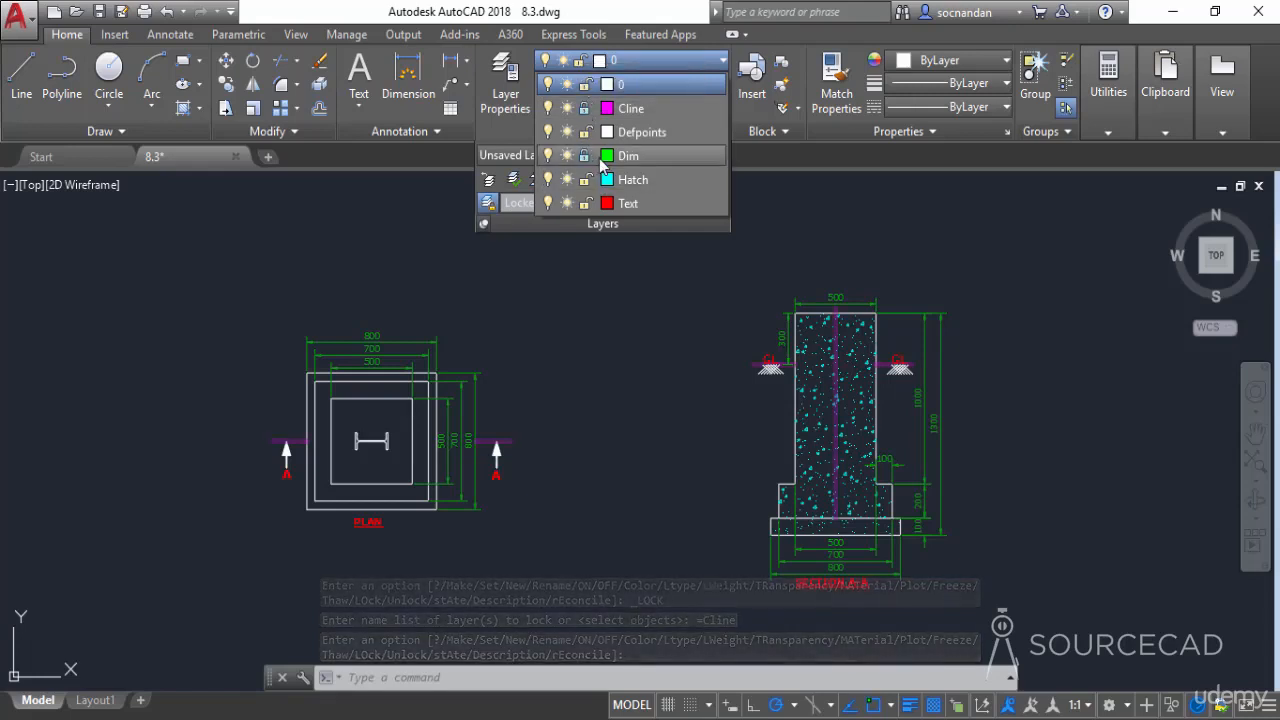
pyautogui.click(511, 162)
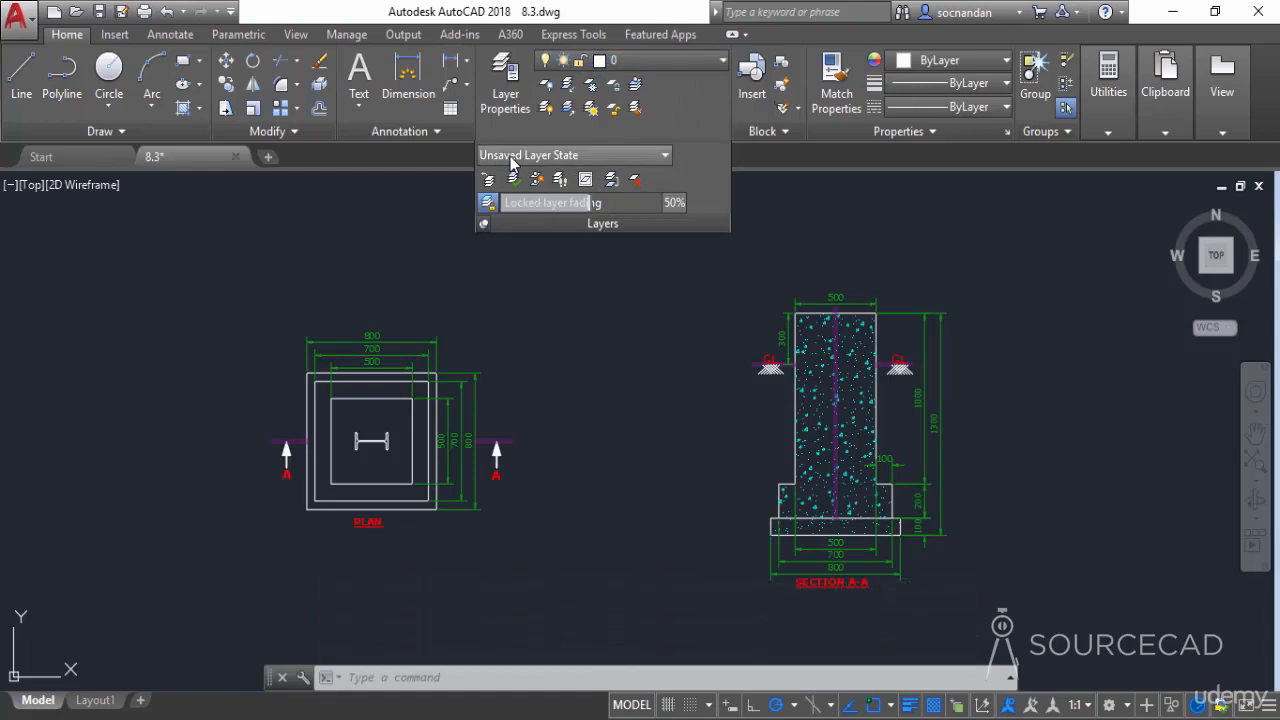
# Step: Save the current layer settings as a new layer state named "Lock"
pyautogui.click(510, 156)
pyautogui.click(537, 243)
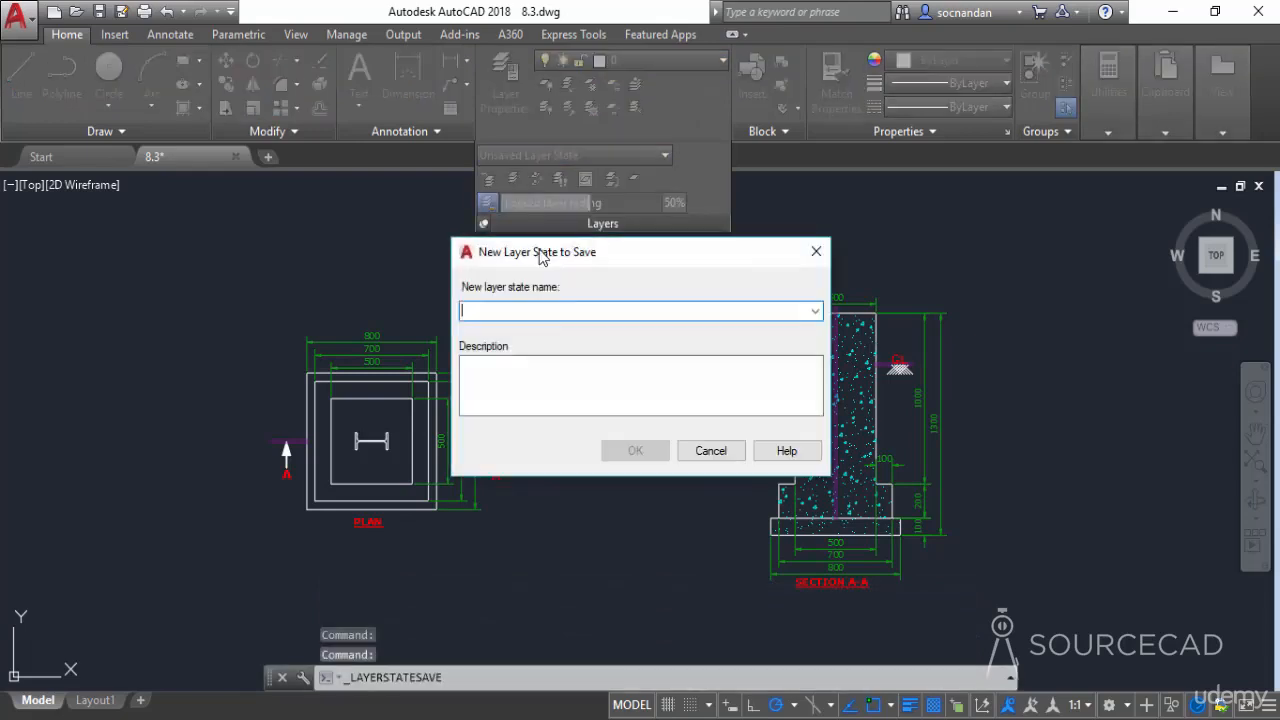
pyautogui.write('Lock')
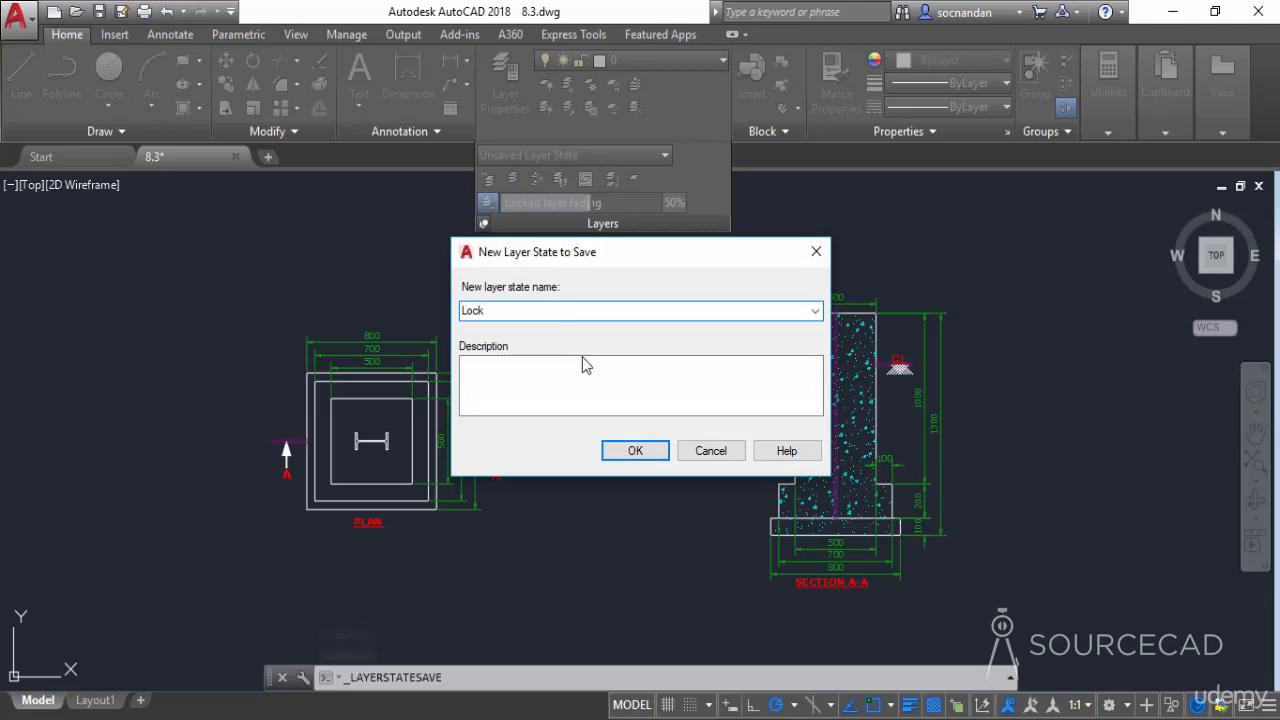
pyautogui.click(635, 451)
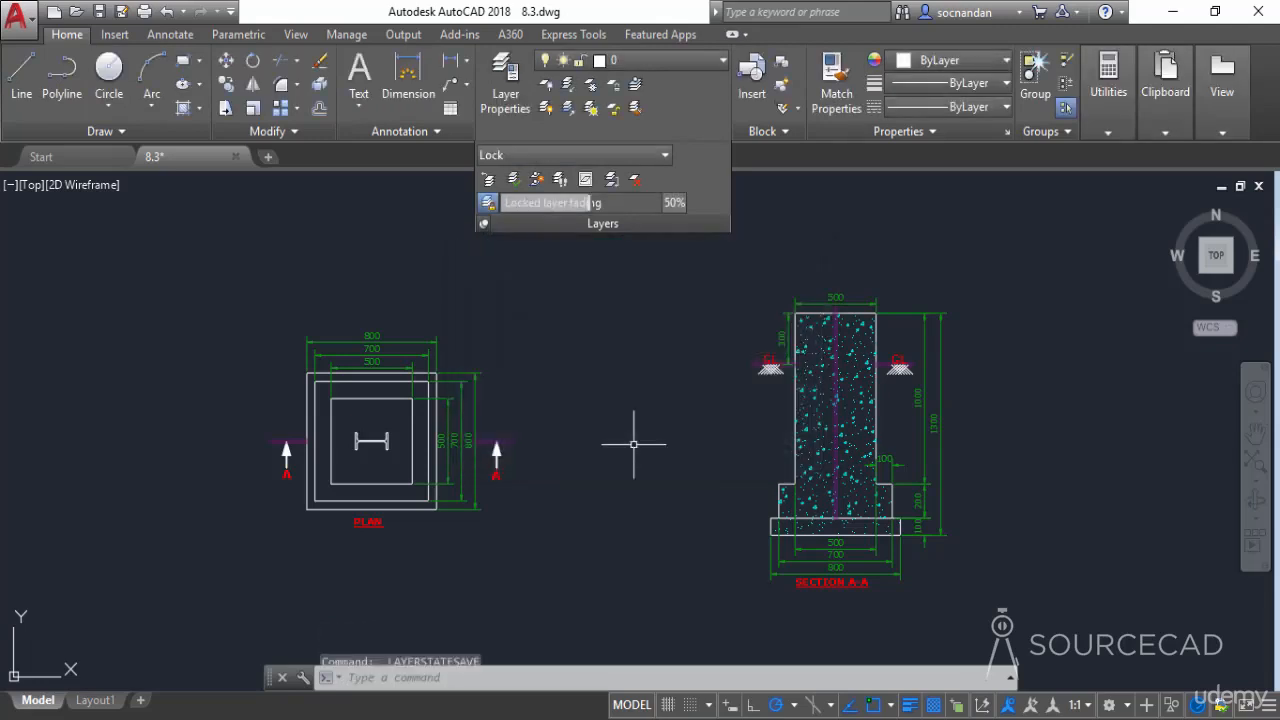
# Step: Restore the "All Active" layer state and check the on/off and lock settings in the layer list
pyautogui.click(555, 153)
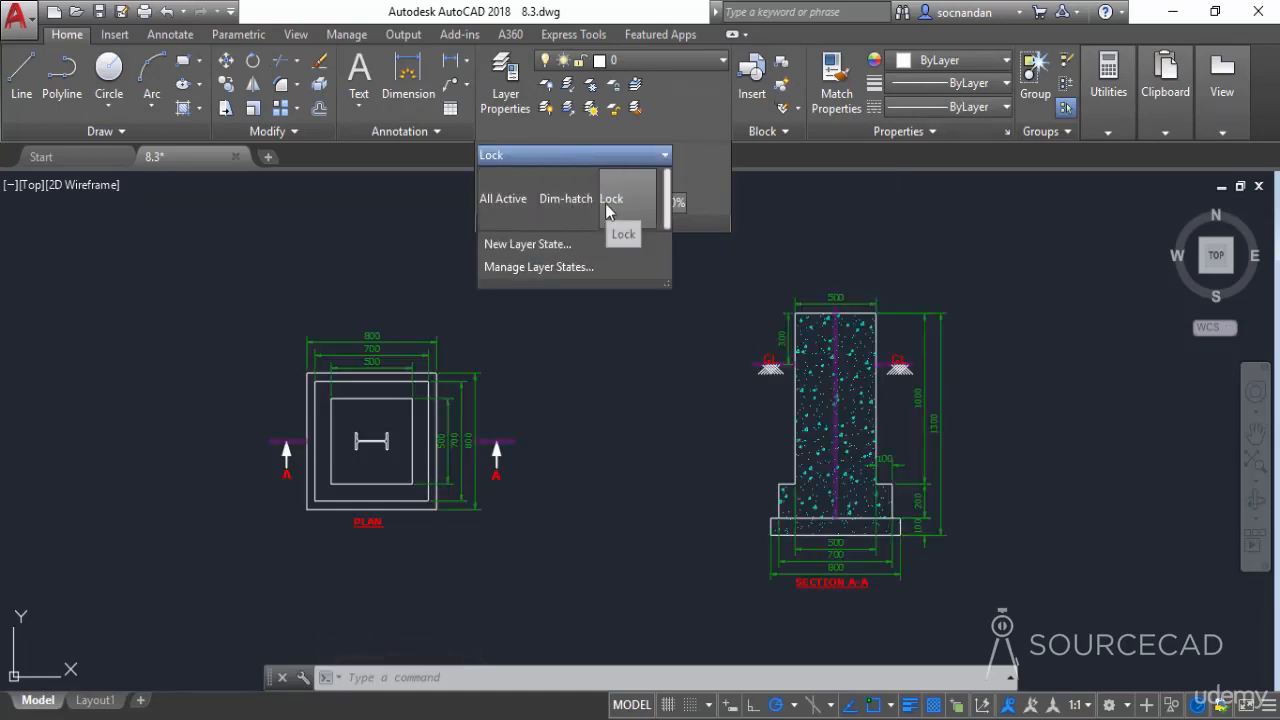
pyautogui.click(507, 201)
pyautogui.click(666, 62)
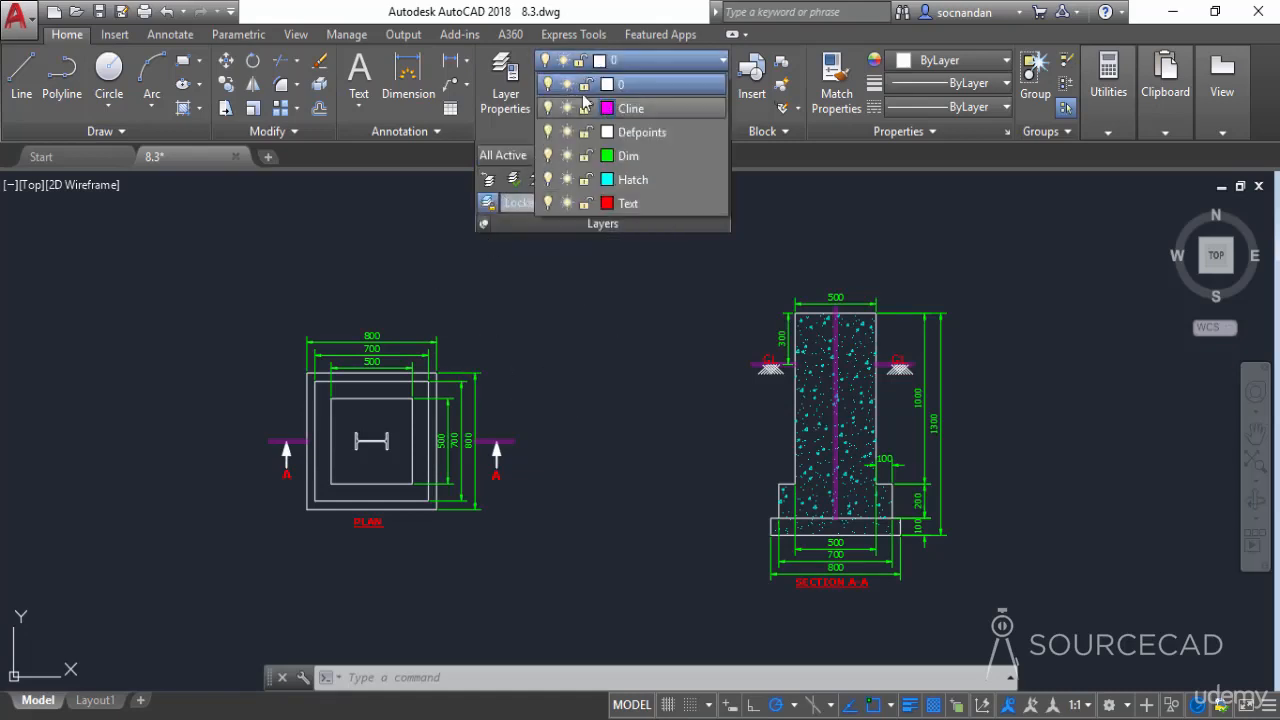
pyautogui.click(680, 60)
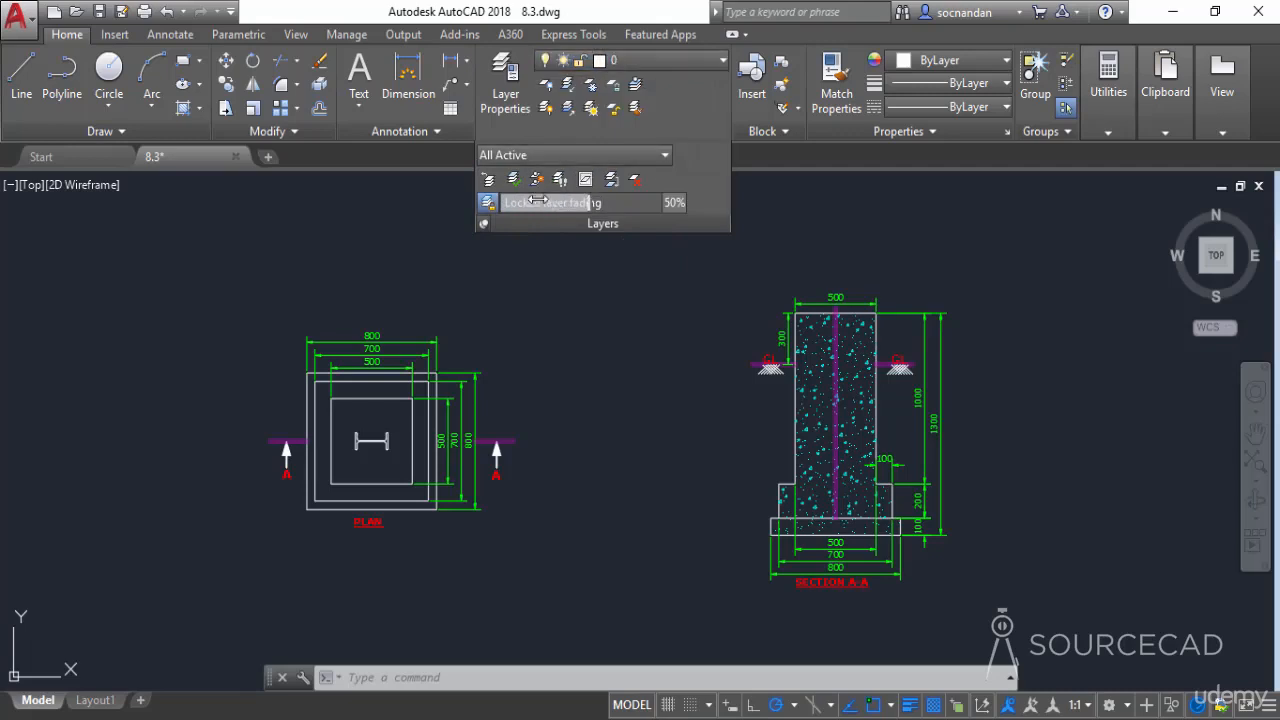
# Step: Restore the "Dim-hatch off" layer state, and switch from it to the "Lock" layer state
pyautogui.click(545, 157)
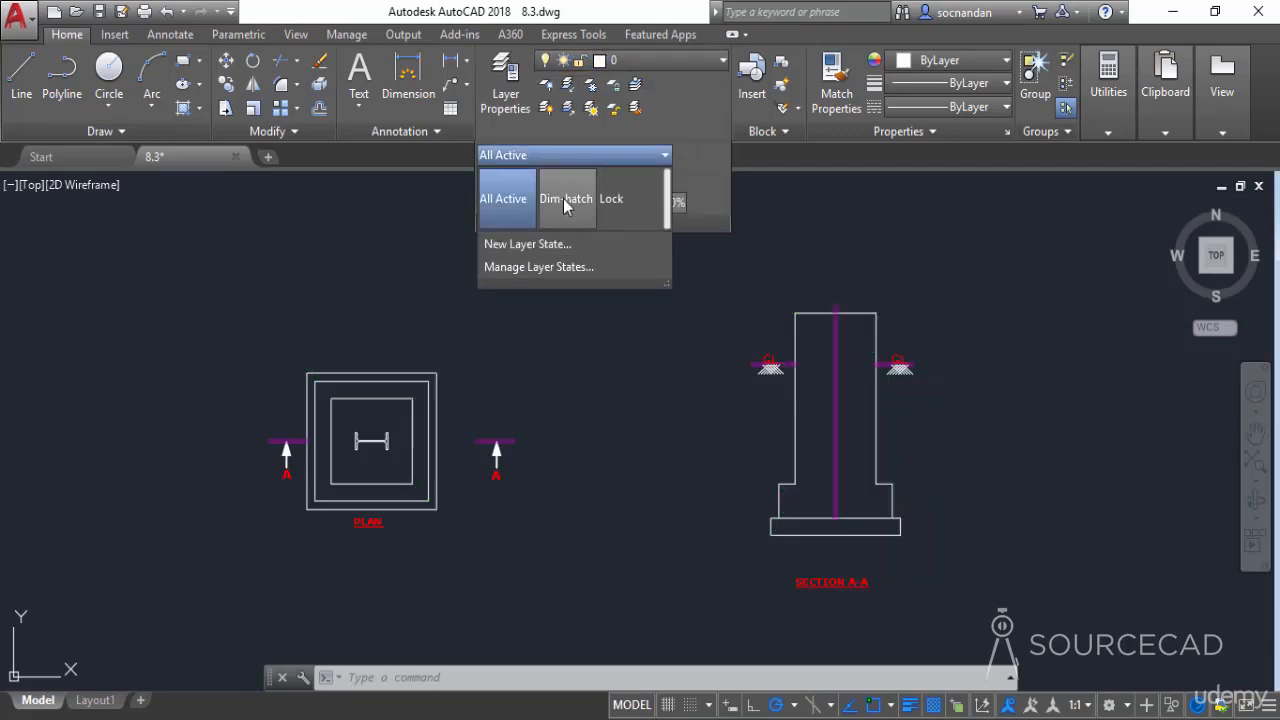
pyautogui.click(565, 200)
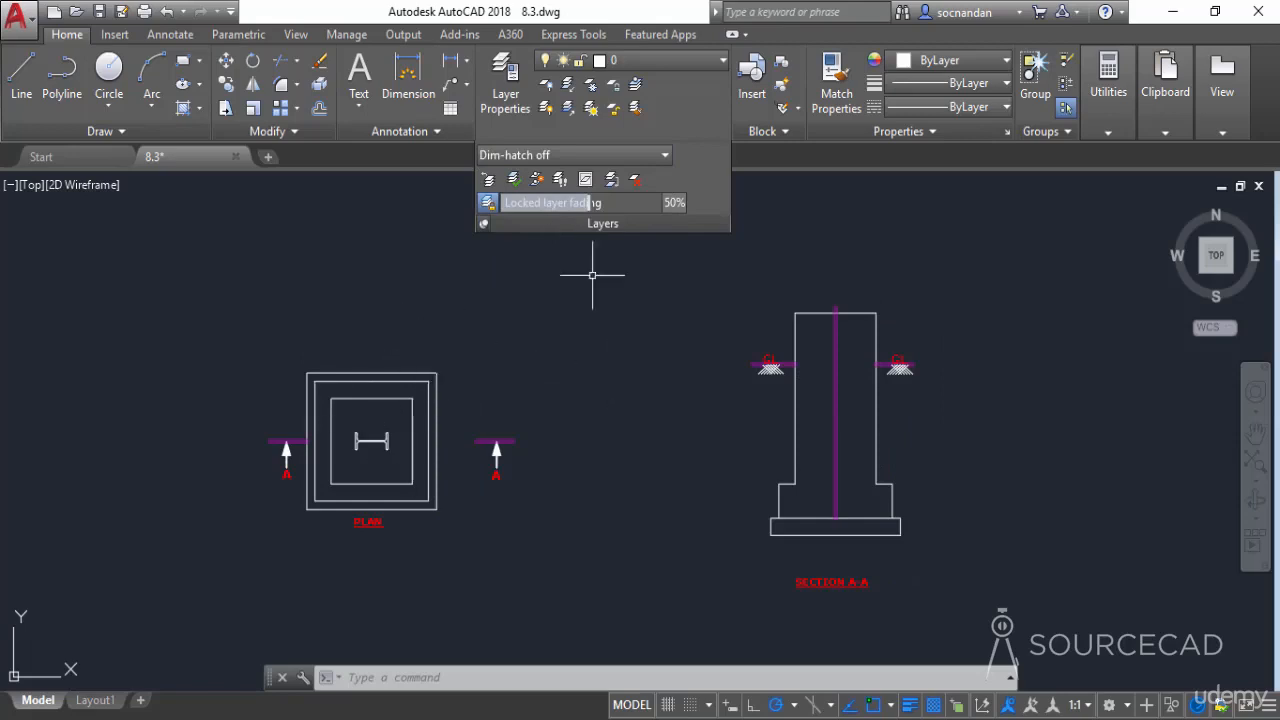
pyautogui.click(592, 155)
pyautogui.click(617, 199)
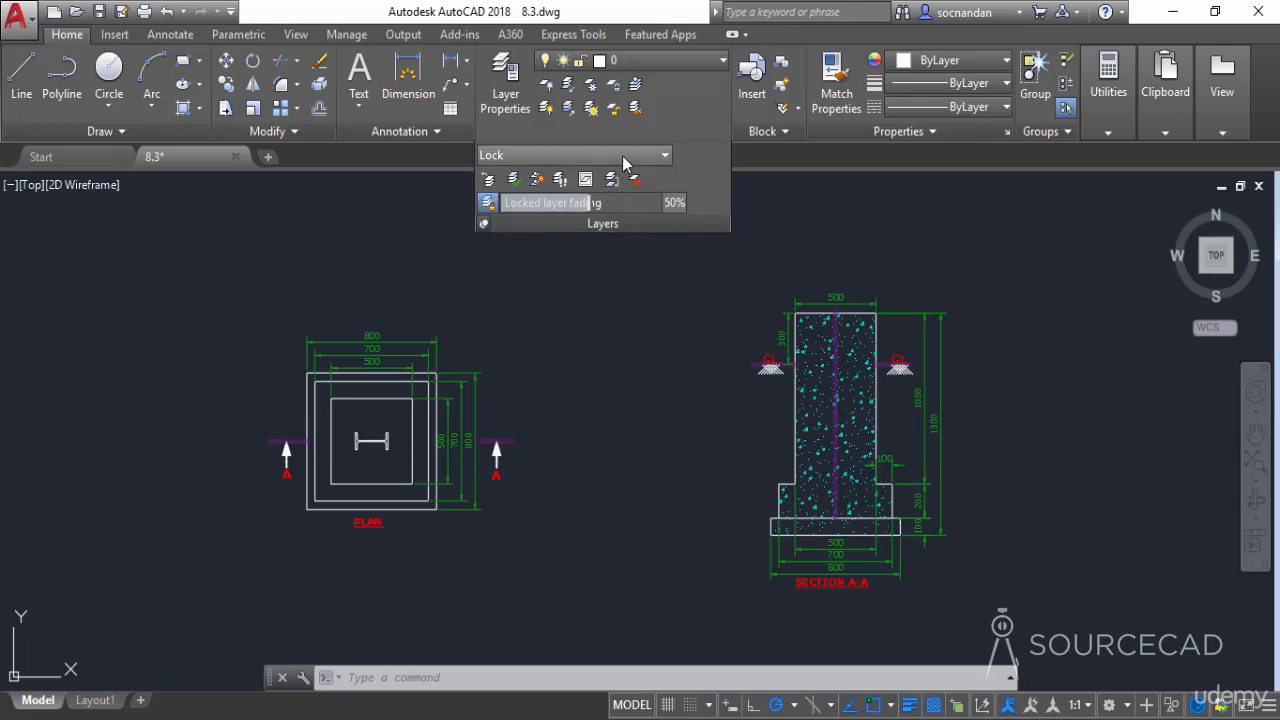
# Step: Rename the "Lock" layer state to "Dim Lock" in the Layer States Manager
pyautogui.click(622, 155)
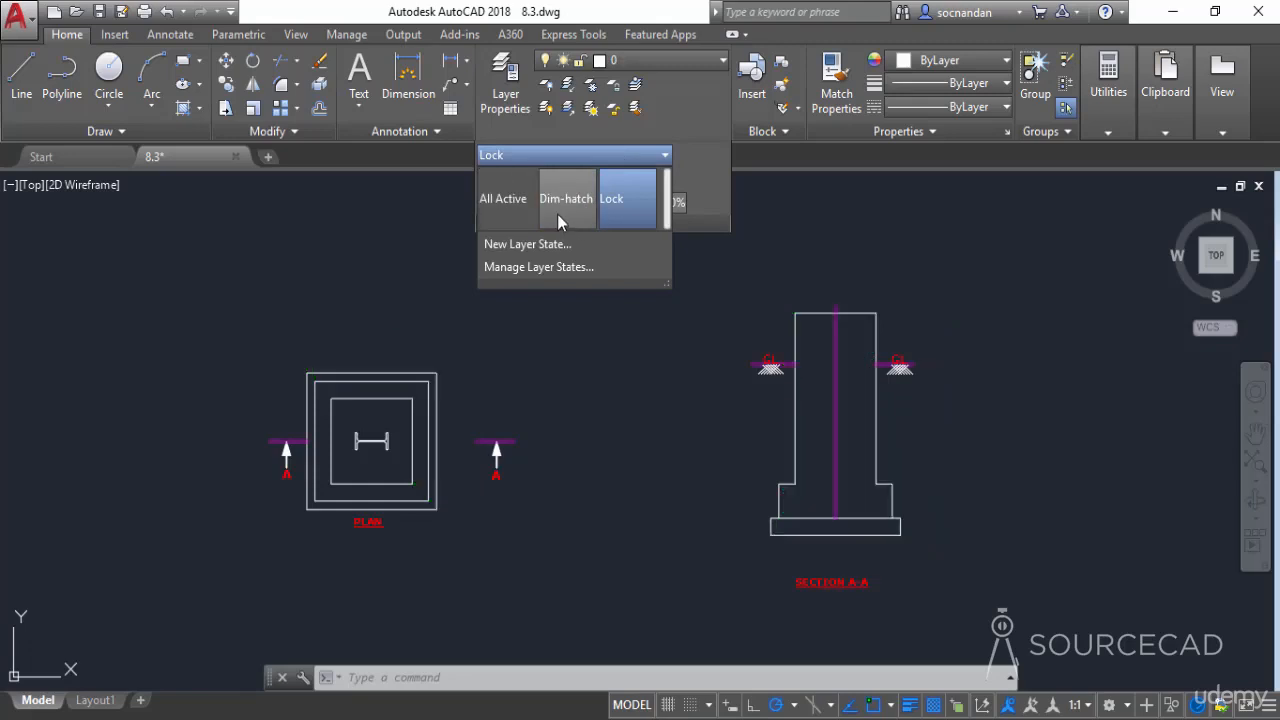
pyautogui.click(582, 270)
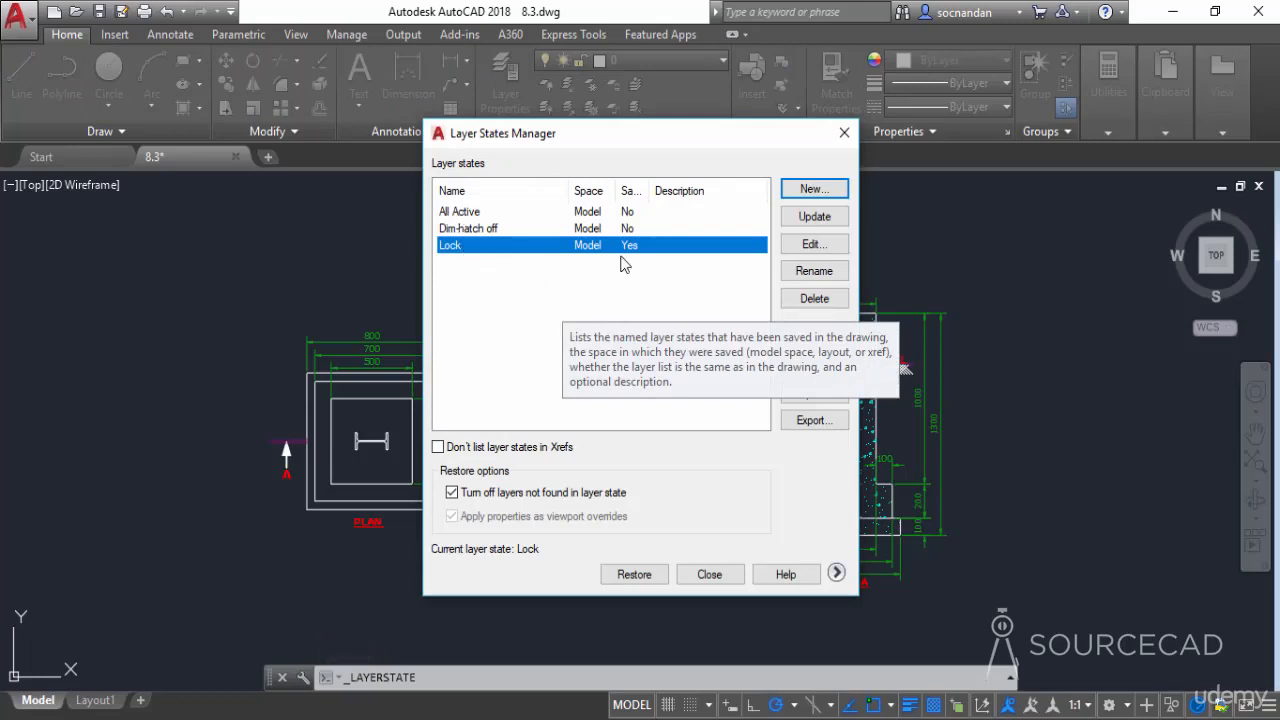
pyautogui.click(815, 277)
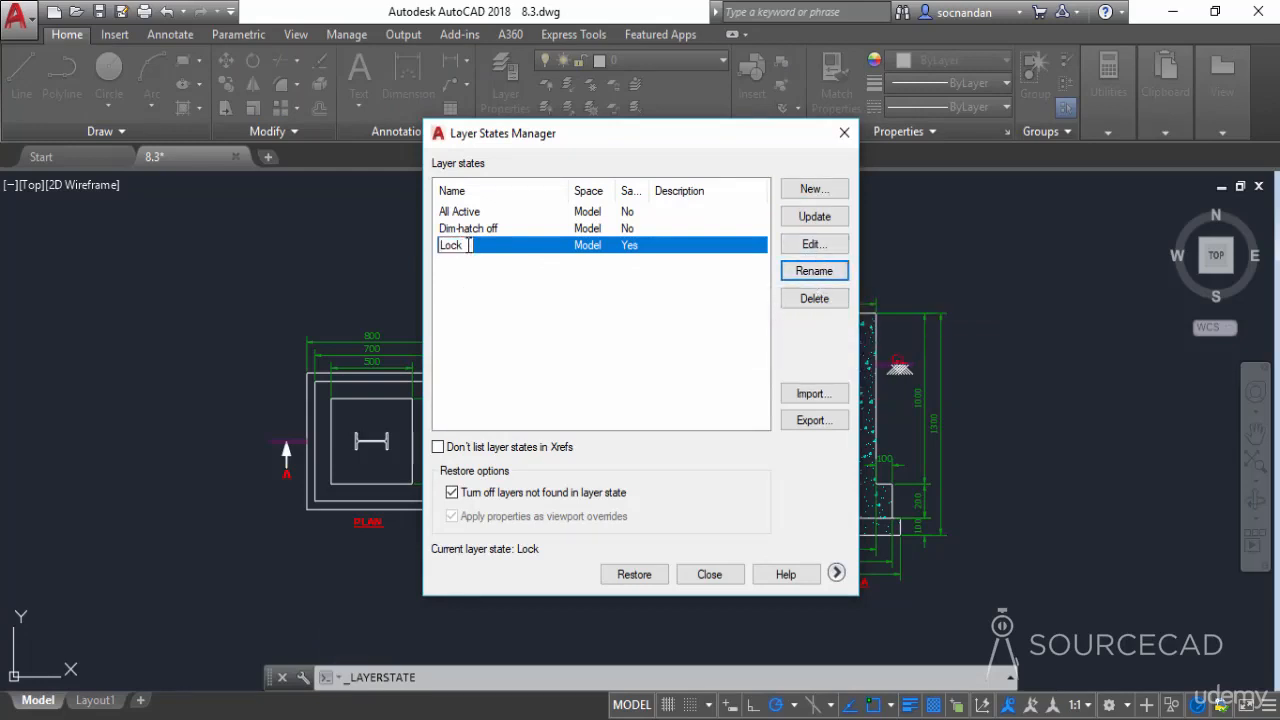
pyautogui.write('Dim')
pyautogui.press('Return')
pyautogui.click(498, 281)
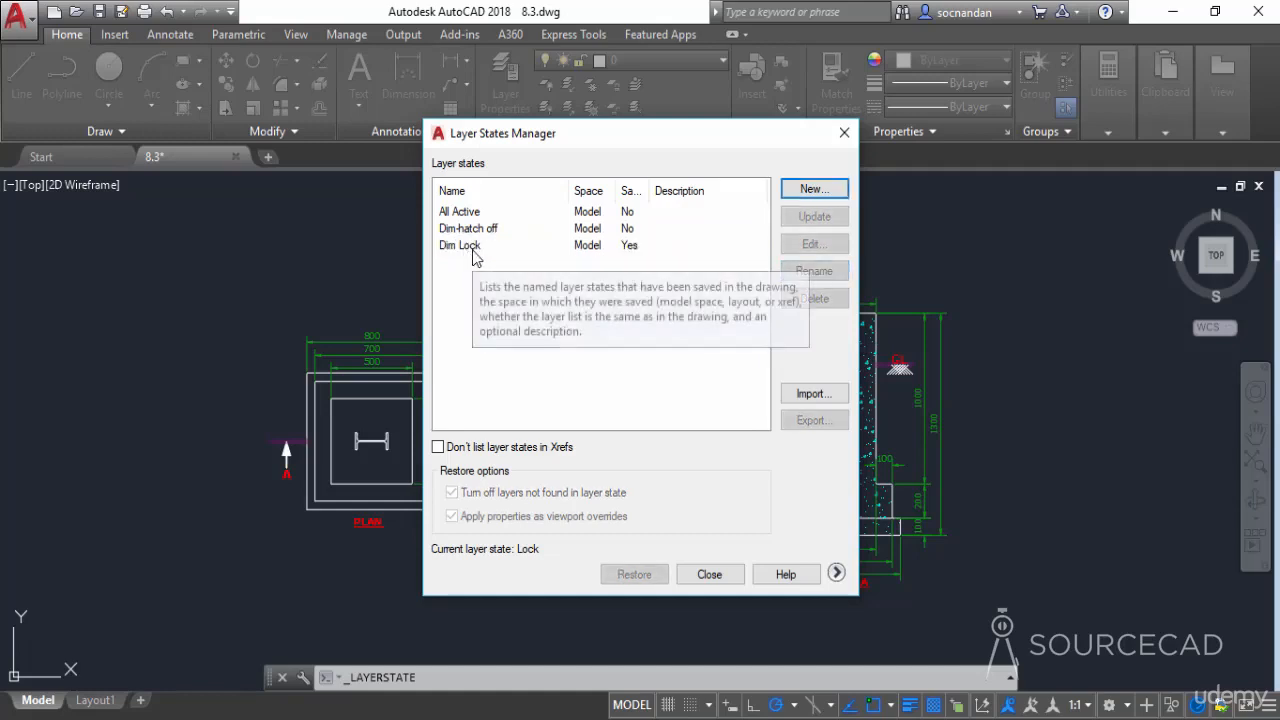
# Step: Close the Layer States Manager and restore the "All Active" layer state
pyautogui.click(491, 246)
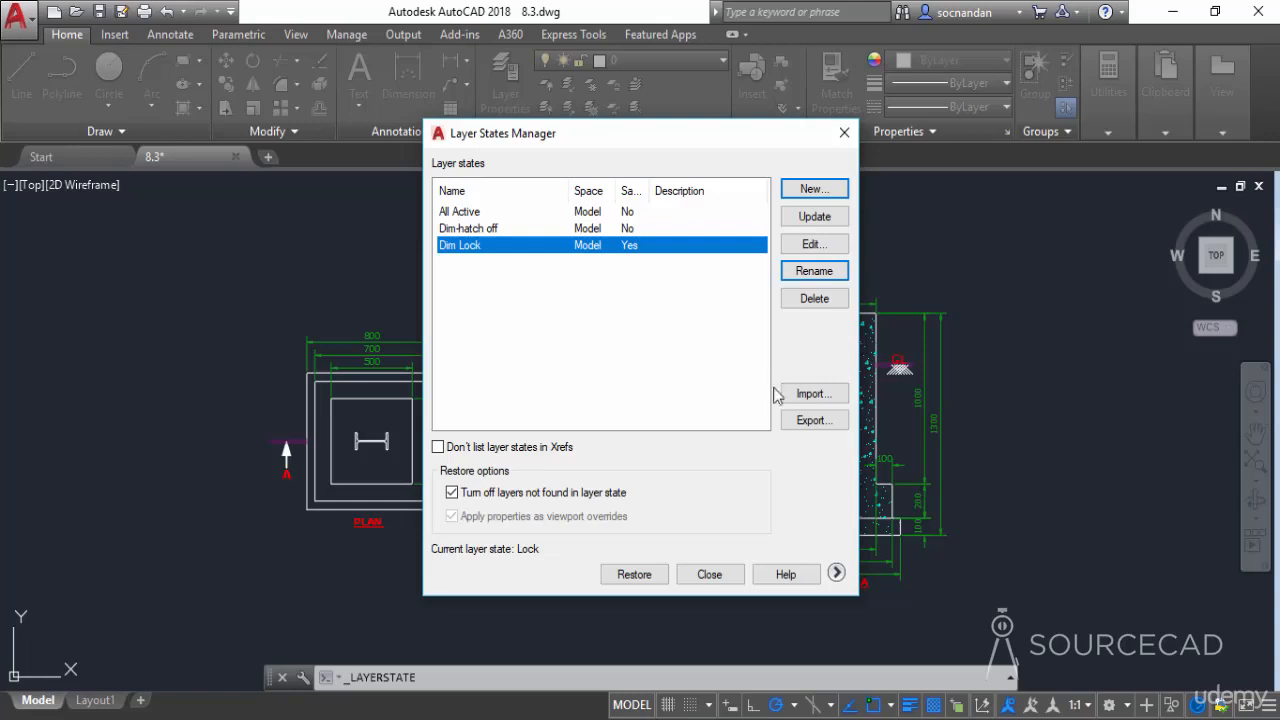
pyautogui.click(712, 574)
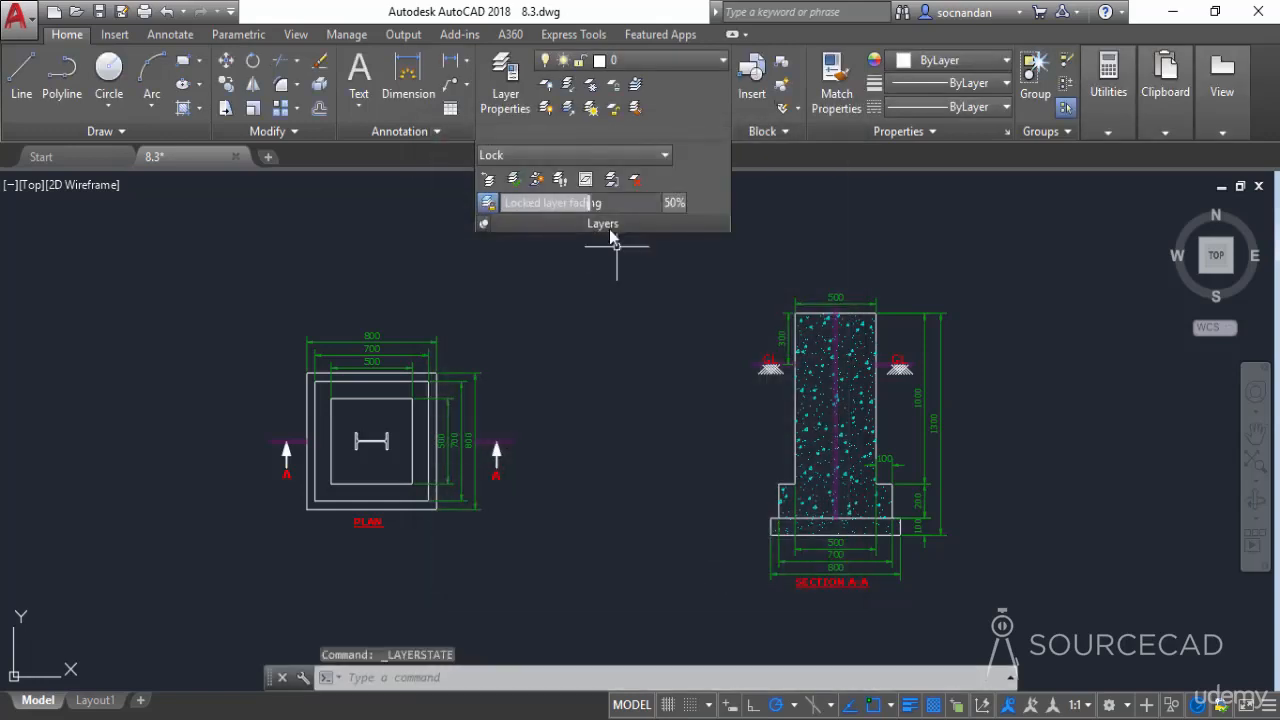
pyautogui.click(604, 157)
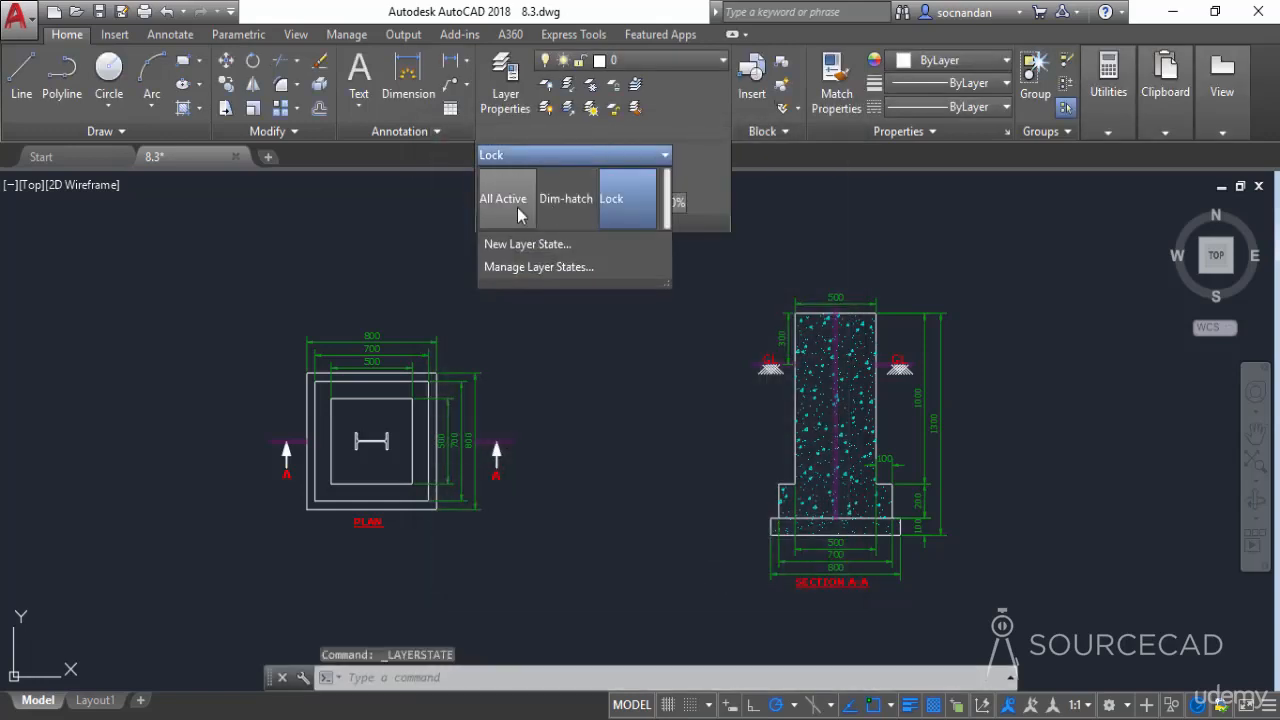
pyautogui.click(517, 207)
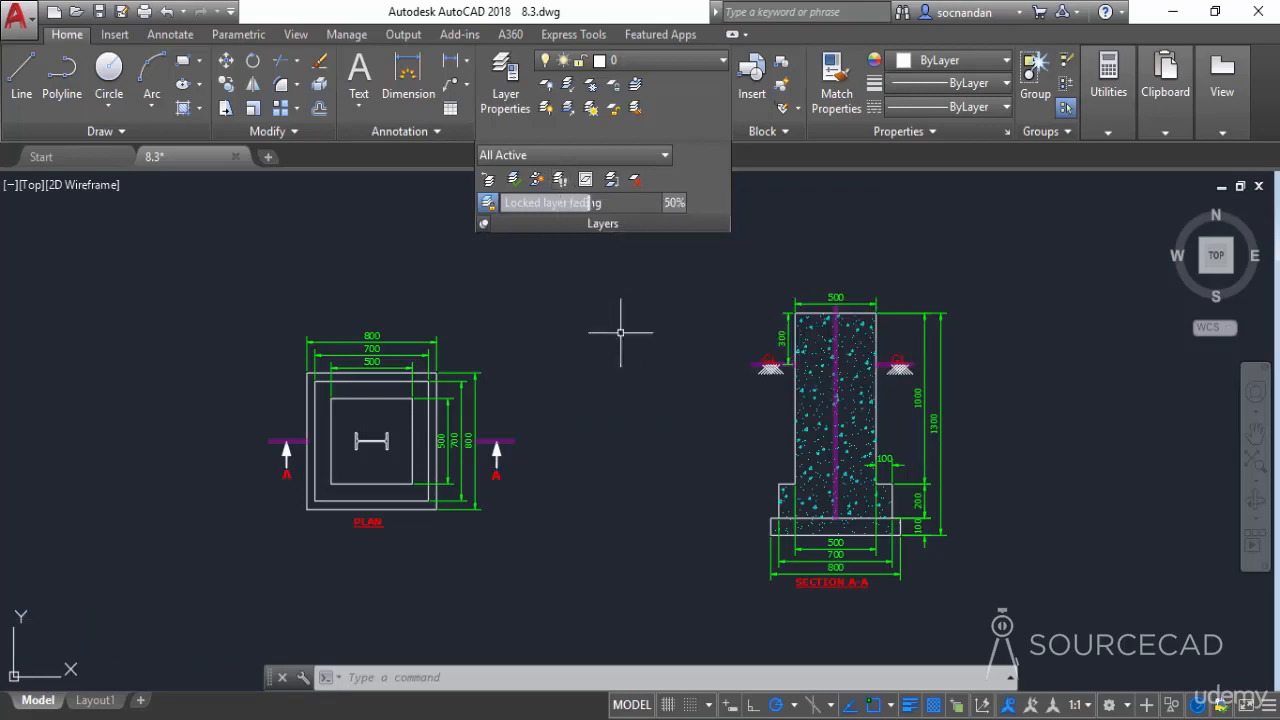
# Step: Start Layer Walk and view the Text layer on its own before showing all layers again
pyautogui.moveTo(727, 407)
pyautogui.mouseDown(button='middle')
pyautogui.moveTo(669, 423)
pyautogui.moveTo(517, 414)
pyautogui.mouseUp(button='middle')
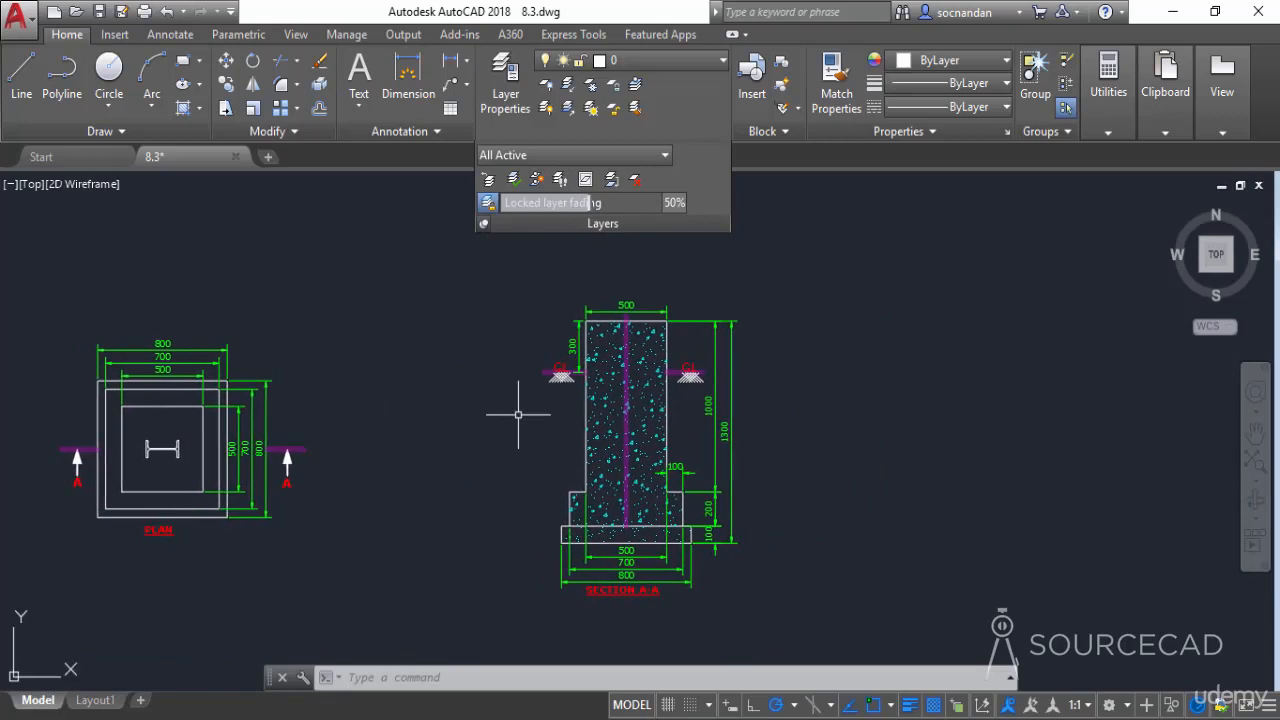
pyautogui.click(561, 180)
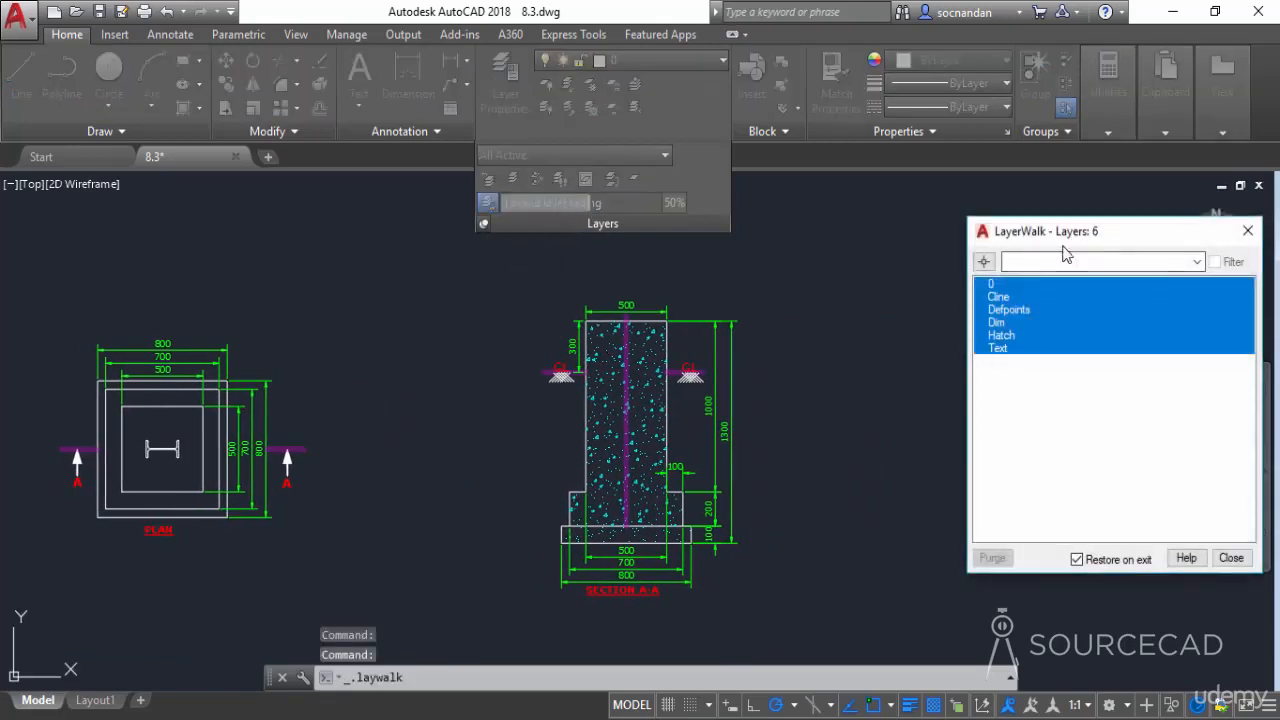
pyautogui.moveTo(1050, 245); pyautogui.dragTo(888, 234)
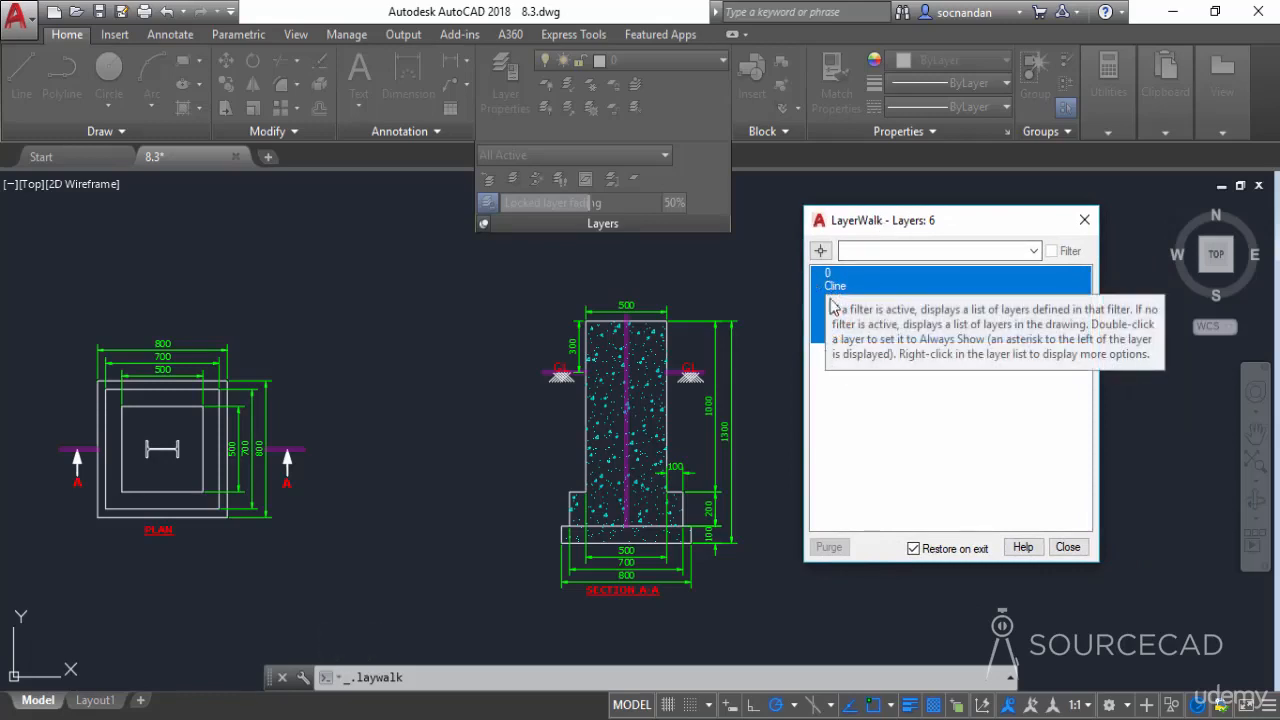
pyautogui.click(895, 430)
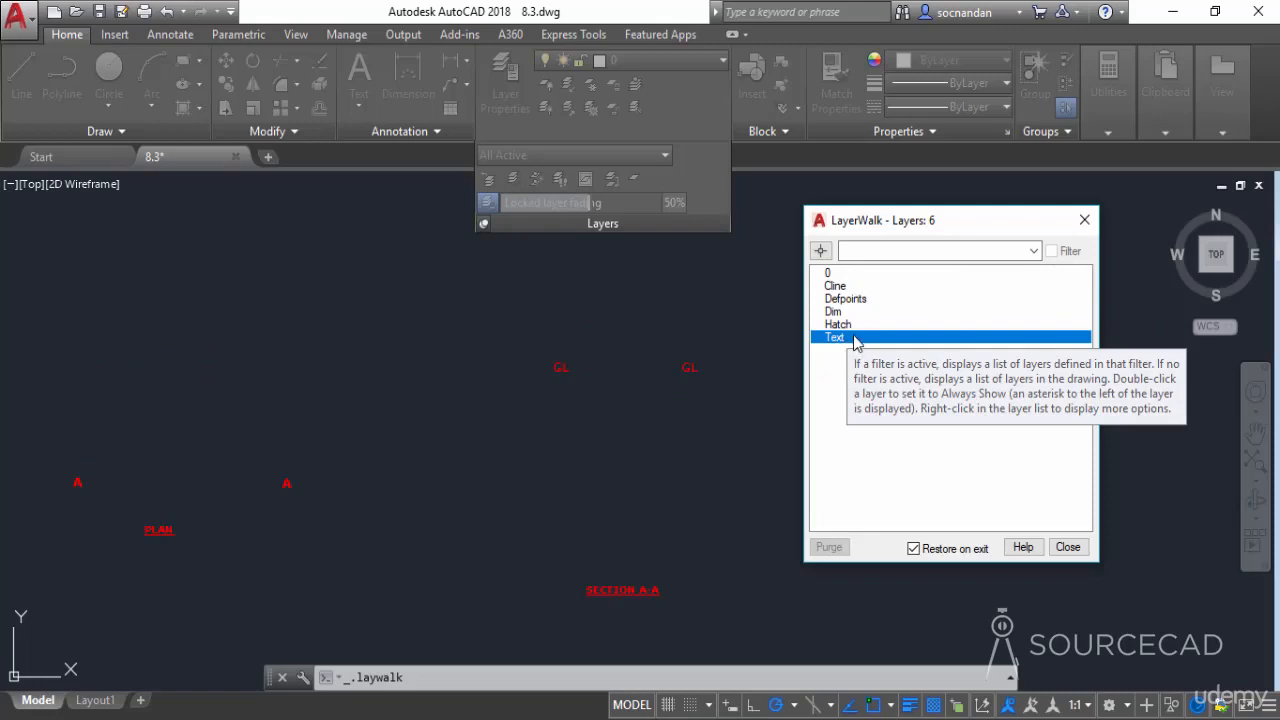
pyautogui.keyDown('shift'); pyautogui.click(851, 277); pyautogui.keyUp('shift')
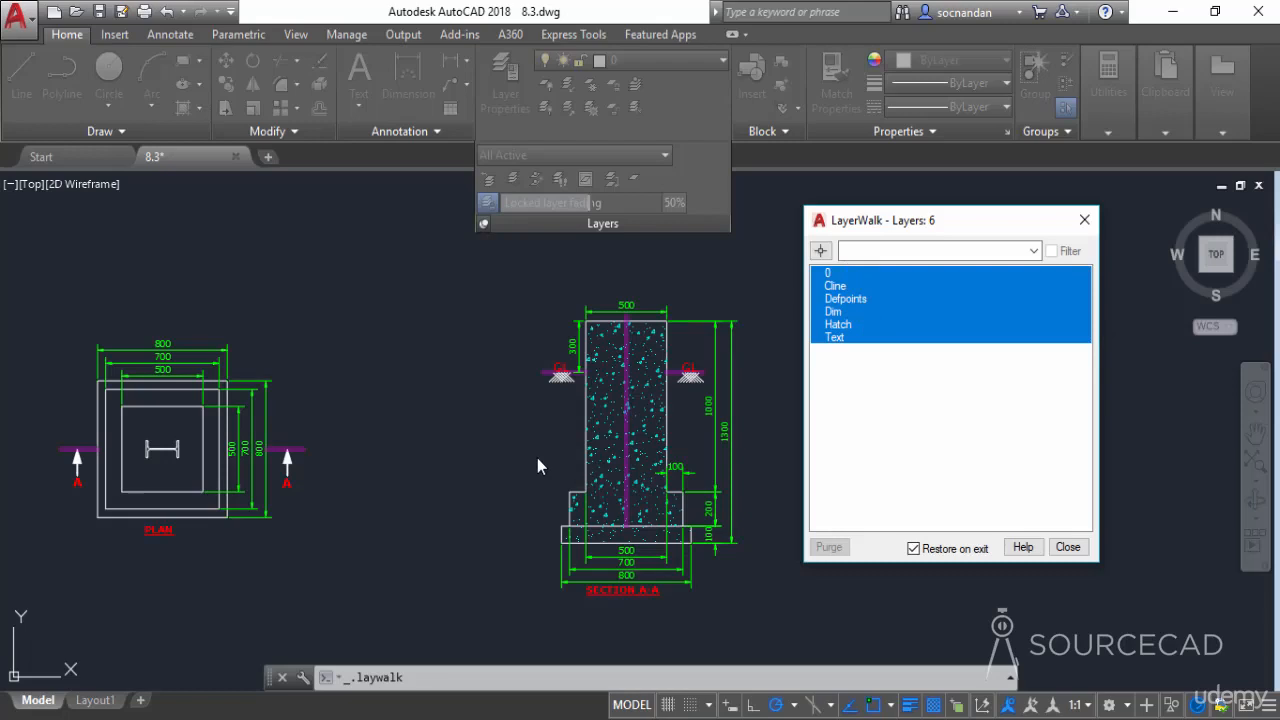
# Step: Walk through the Dim layer alone, layer 0 alone, and layer 0 combined with Text and Hatch, ending with all layers shown
pyautogui.click(834, 313)
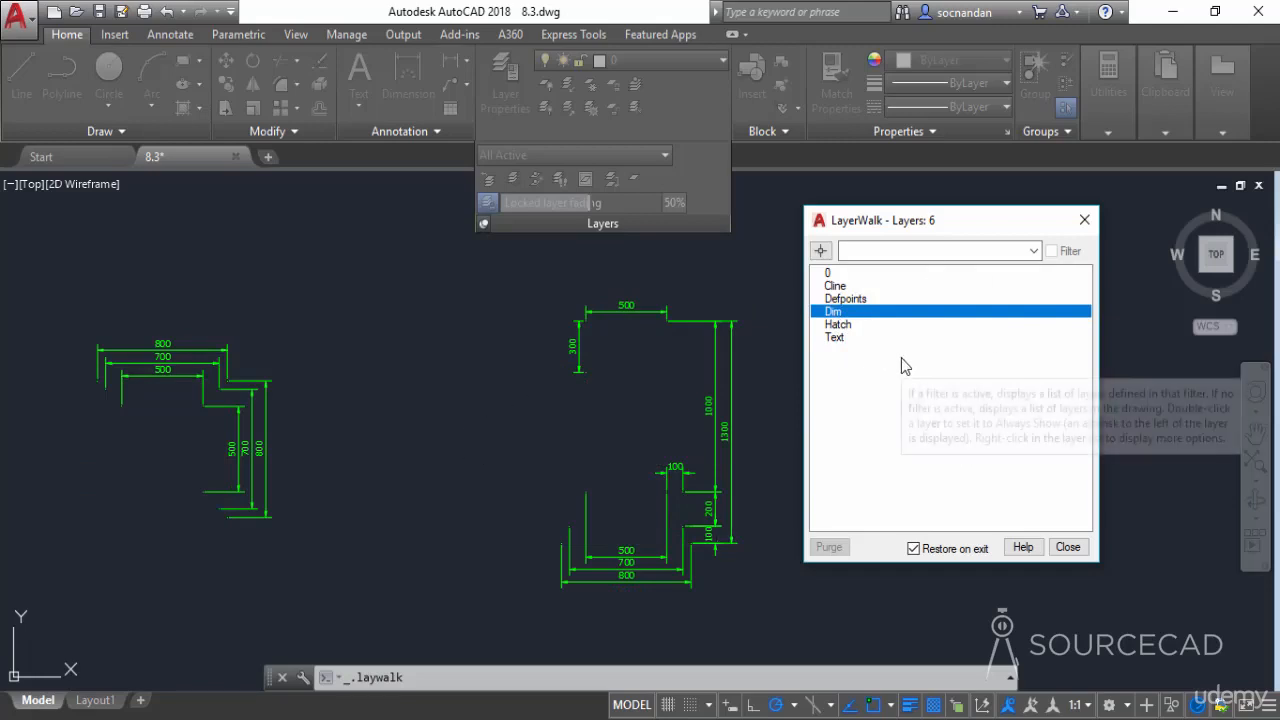
pyautogui.click(834, 274)
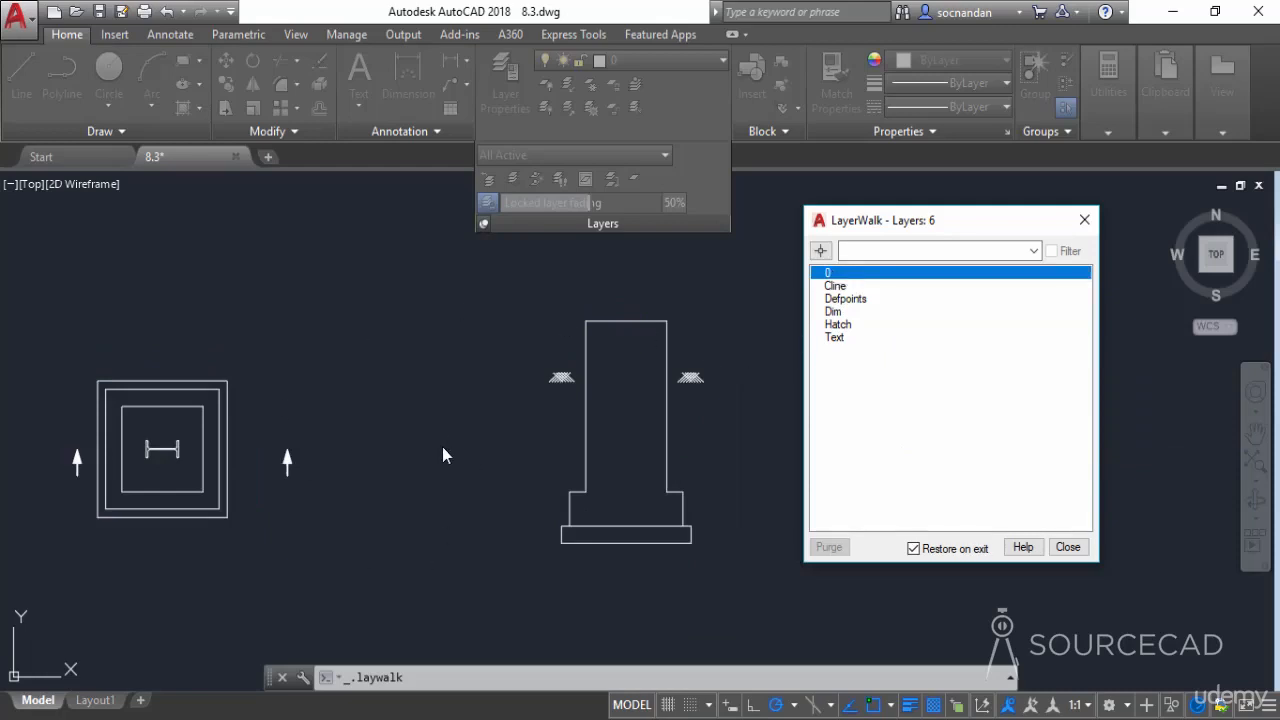
pyautogui.keyDown('ctrl'); pyautogui.click(846, 340); pyautogui.keyUp('ctrl')
pyautogui.keyDown('ctrl'); pyautogui.click(848, 326); pyautogui.keyUp('ctrl')
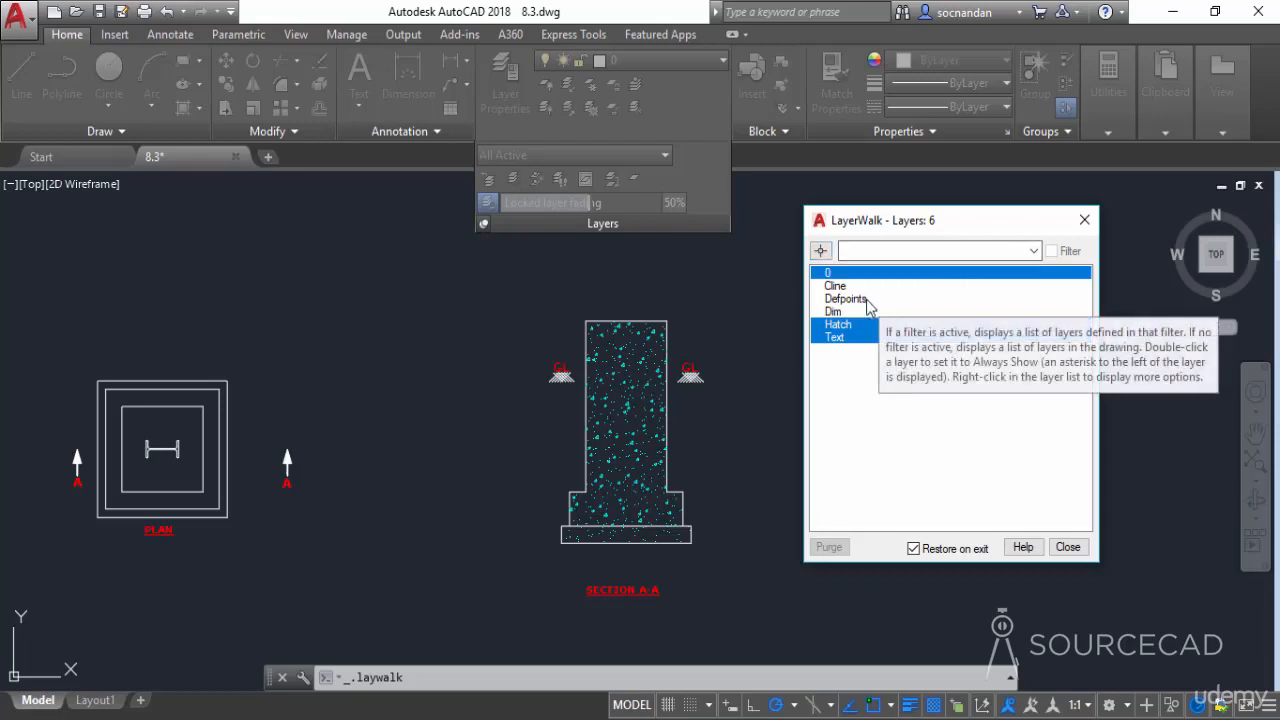
pyautogui.moveTo(848, 318); pyautogui.dragTo(843, 291)
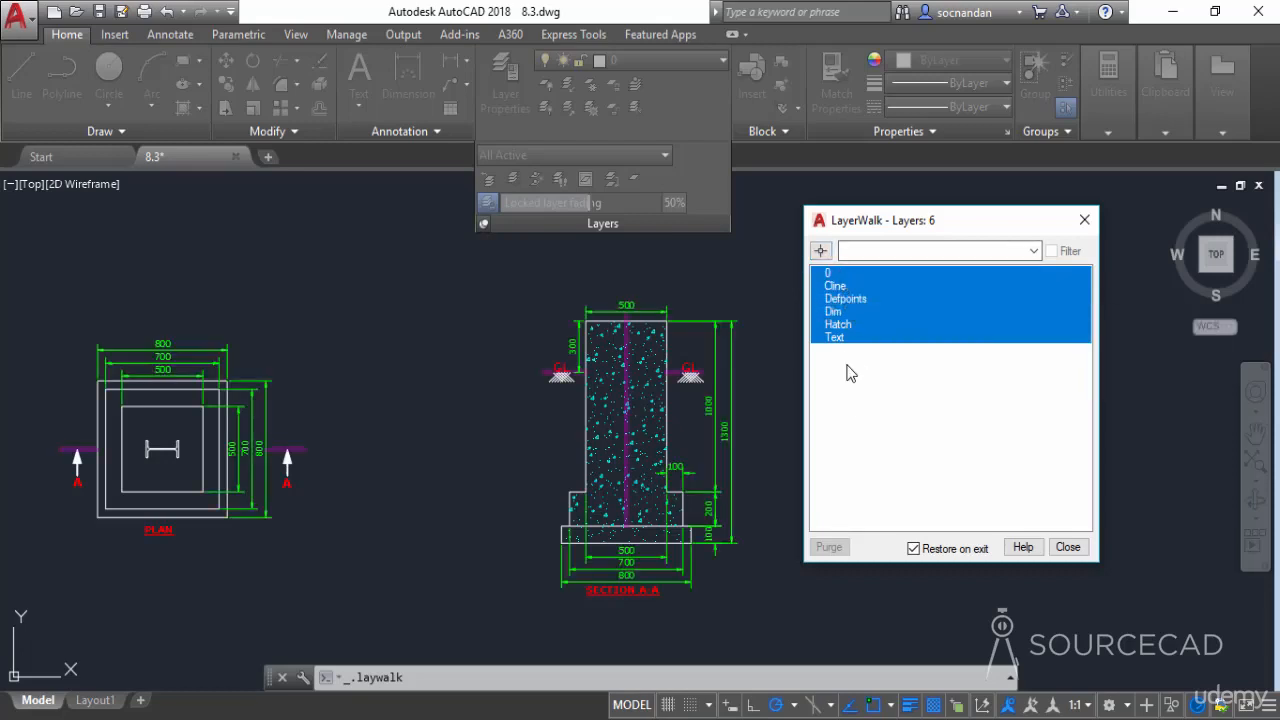
# Step: Isolate the layers of the plan's vertical 800 dimension and the section's ground-level line by picking them, and exit Layer Walk with the layers restored
pyautogui.click(821, 251)
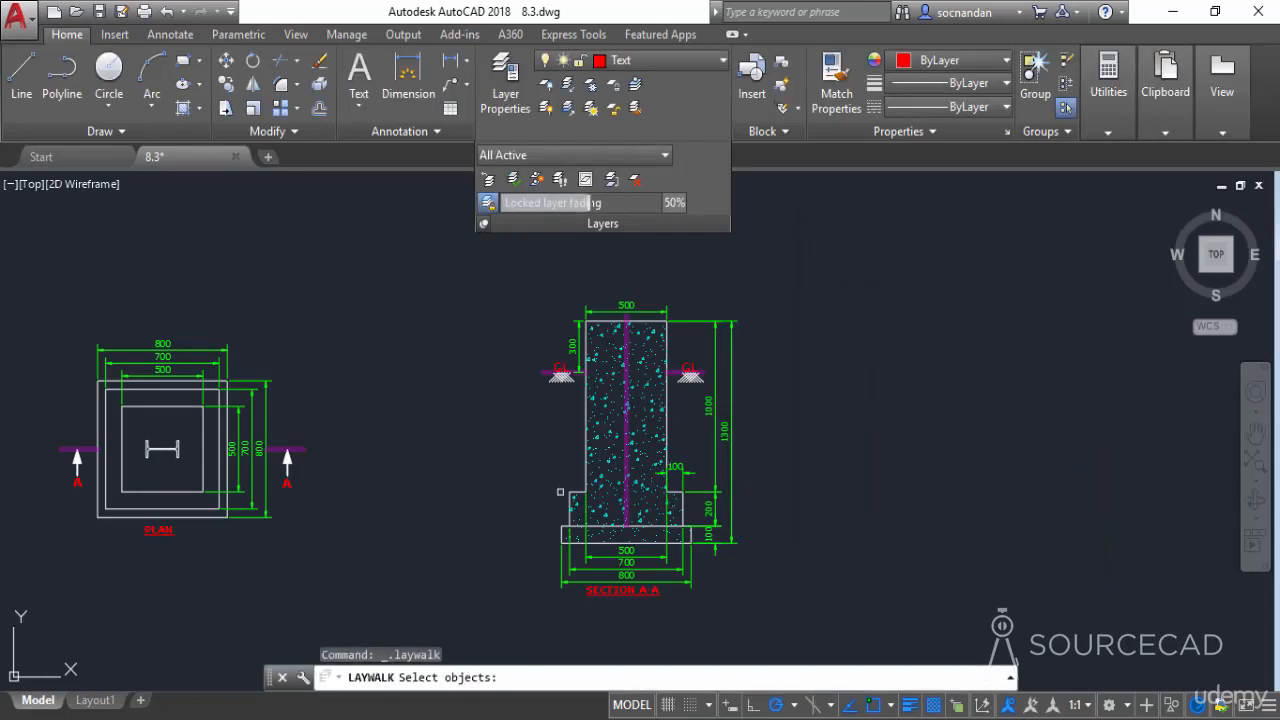
pyautogui.click(267, 395)
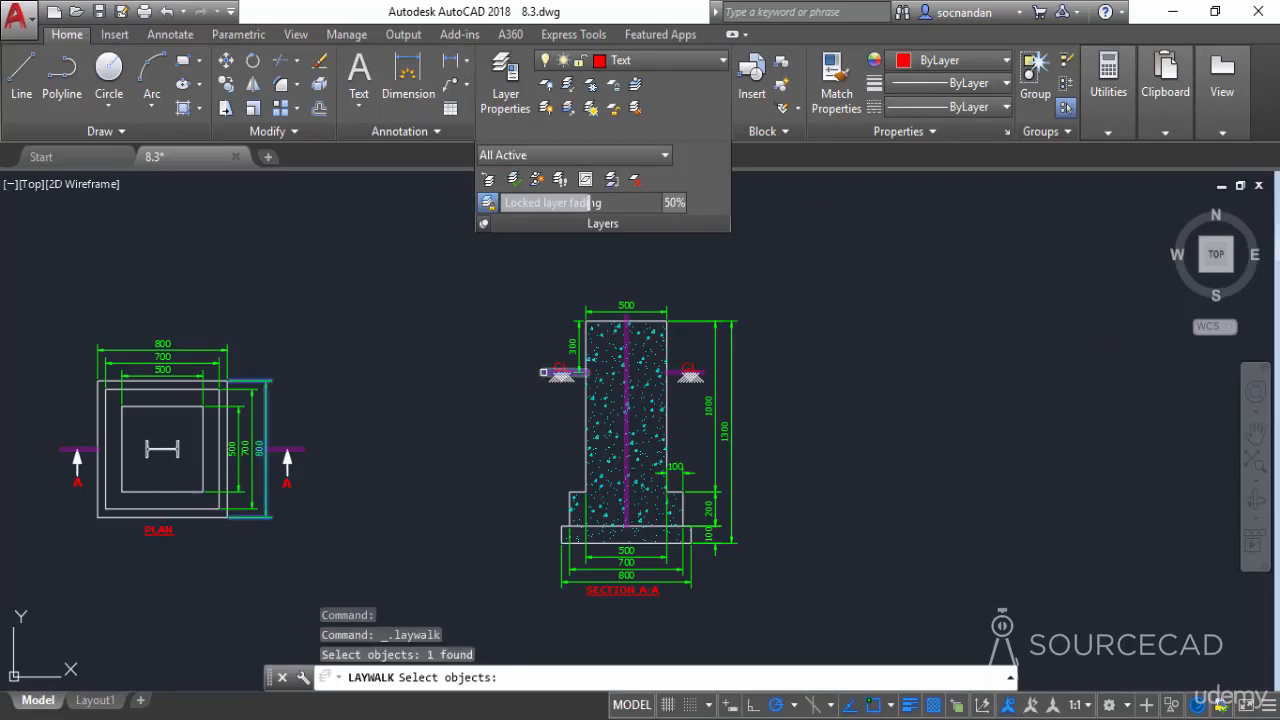
pyautogui.click(543, 372)
pyautogui.press('Return')
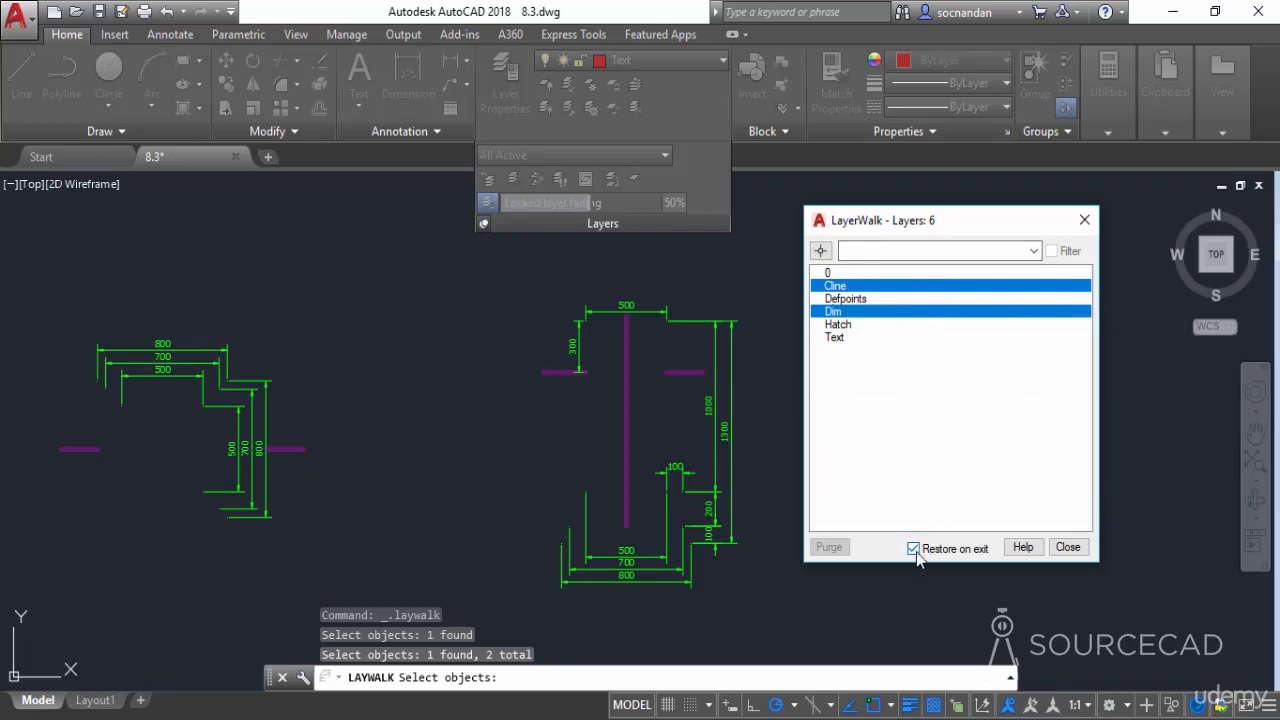
pyautogui.click(1066, 547)
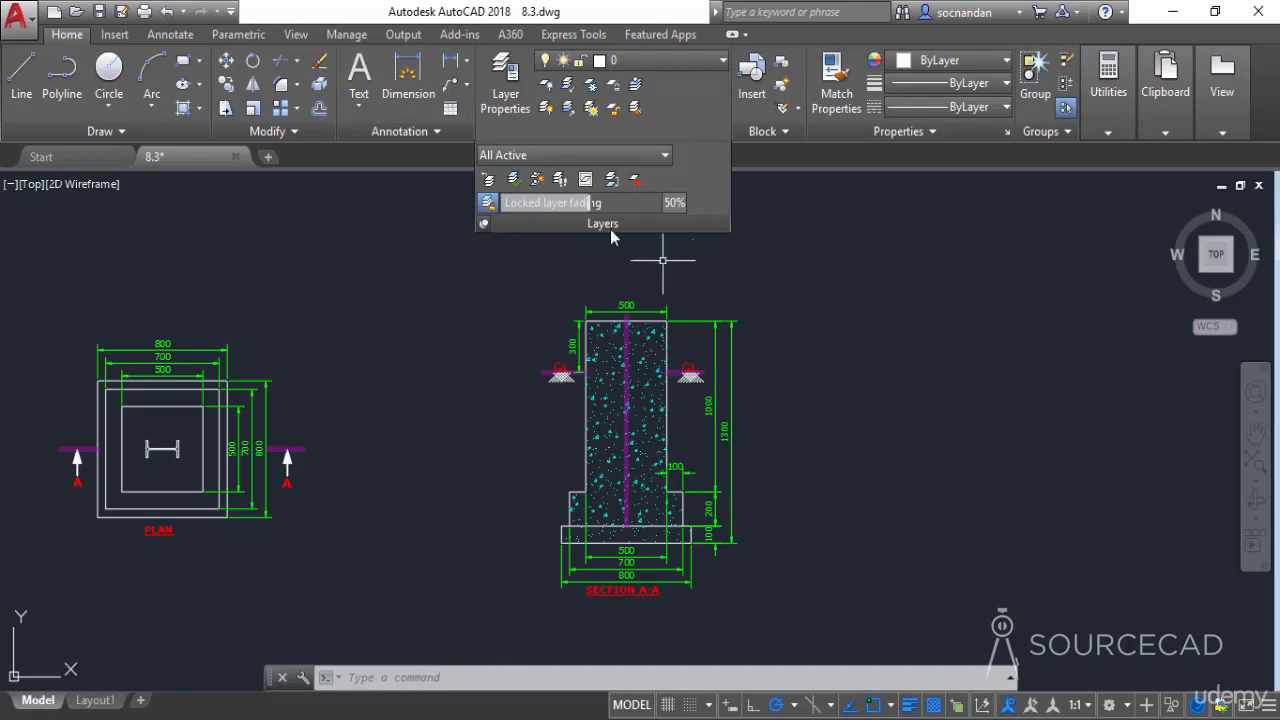
# Step: Isolate the Dim and Text layers with Layer Walk and exit with "Restore on exit" disabled, accepting the layer state changes
pyautogui.click(559, 179)
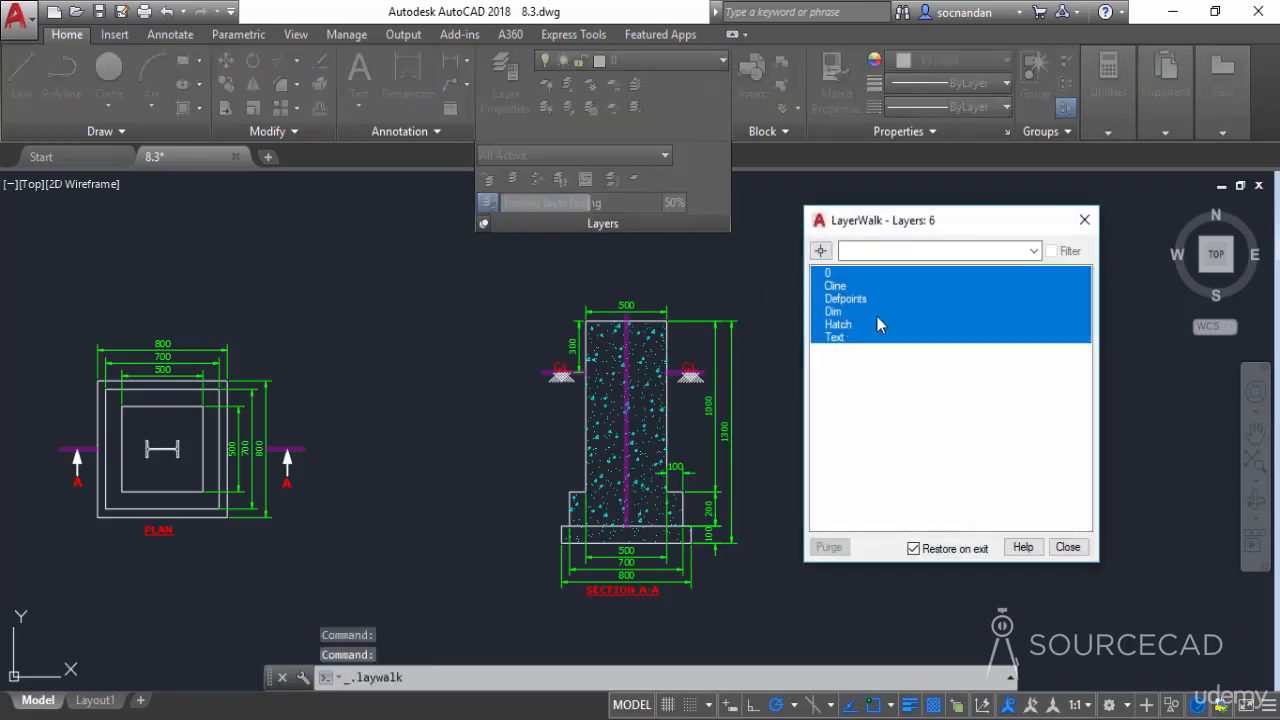
pyautogui.click(876, 312)
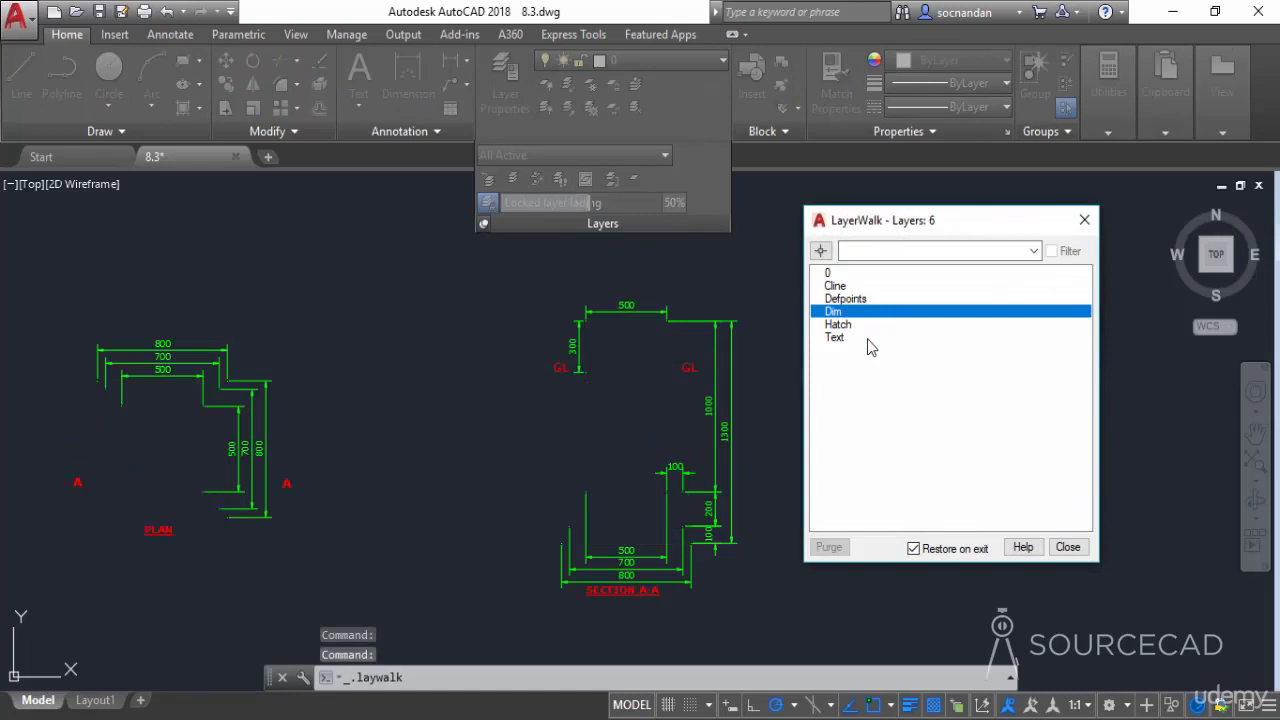
pyautogui.keyDown('ctrl'); pyautogui.click(866, 338); pyautogui.keyUp('ctrl')
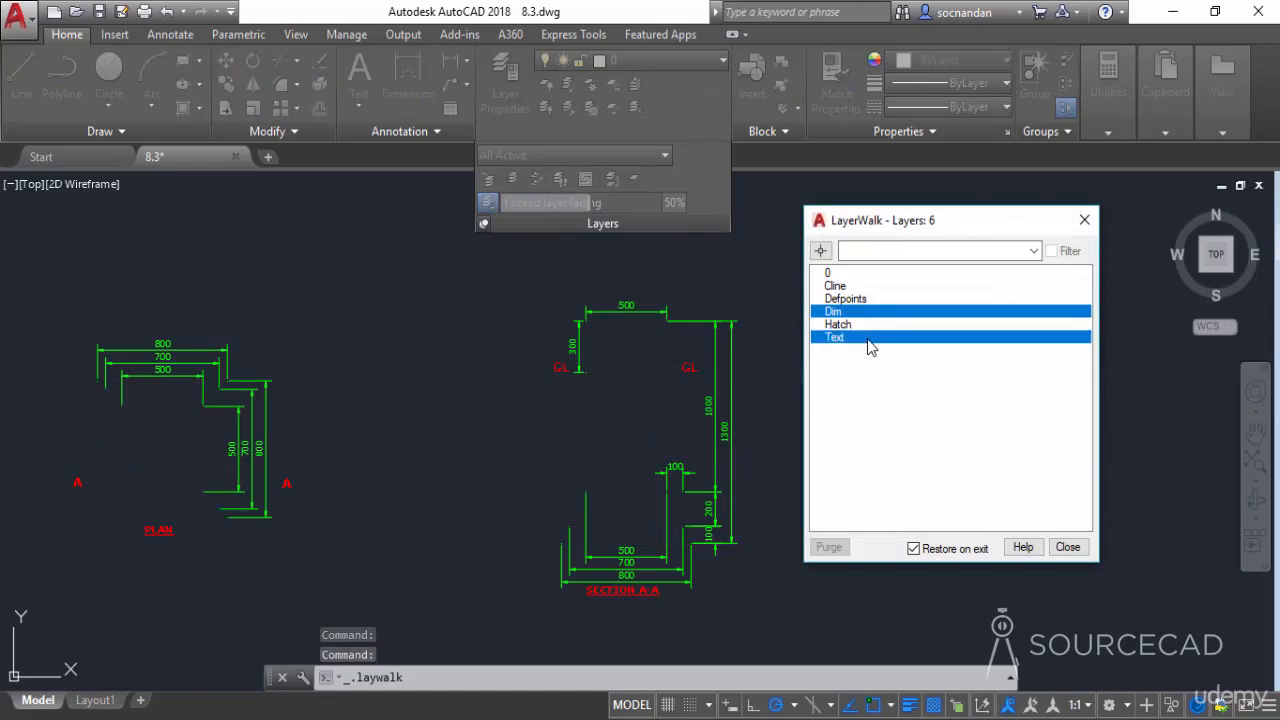
pyautogui.click(913, 549)
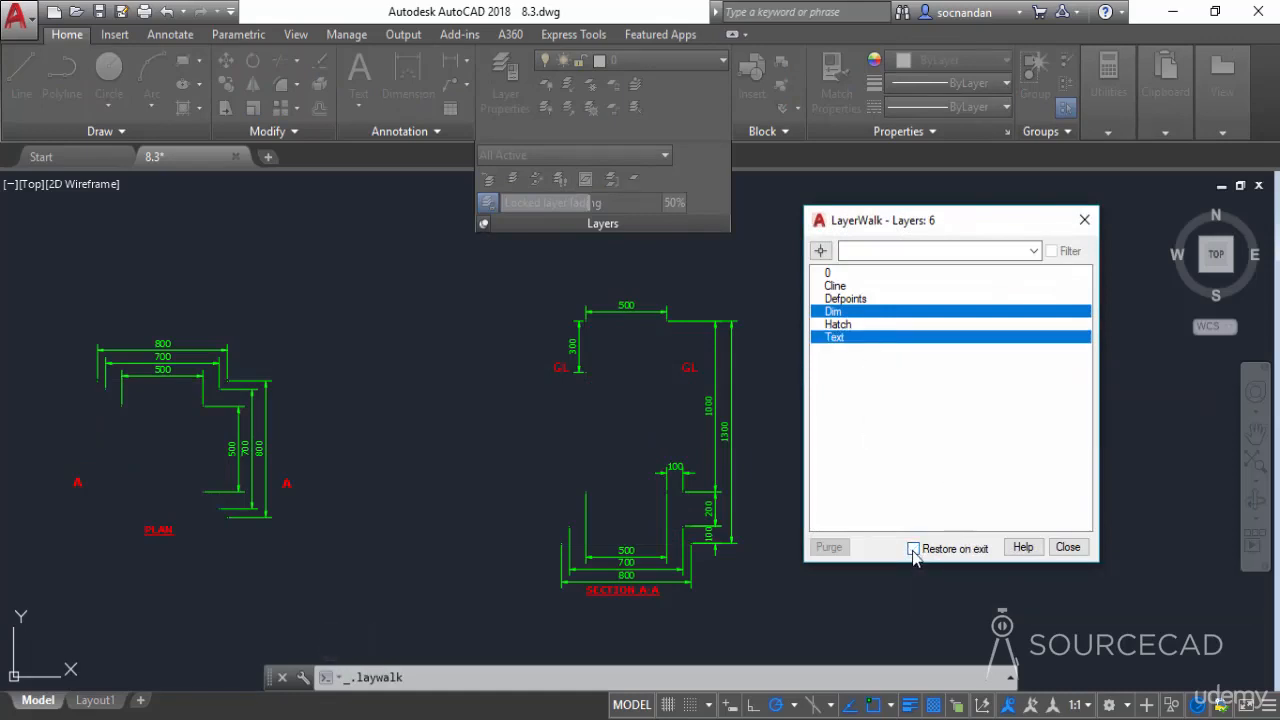
pyautogui.click(1068, 549)
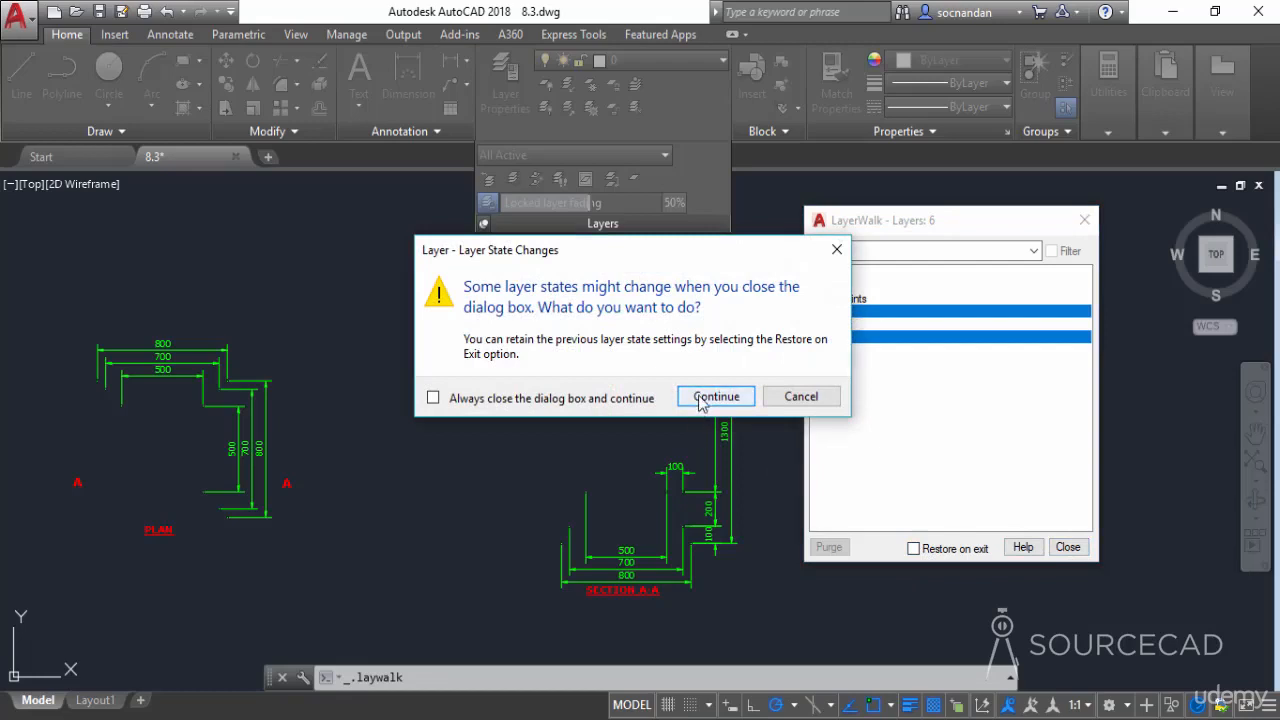
pyautogui.click(716, 397)
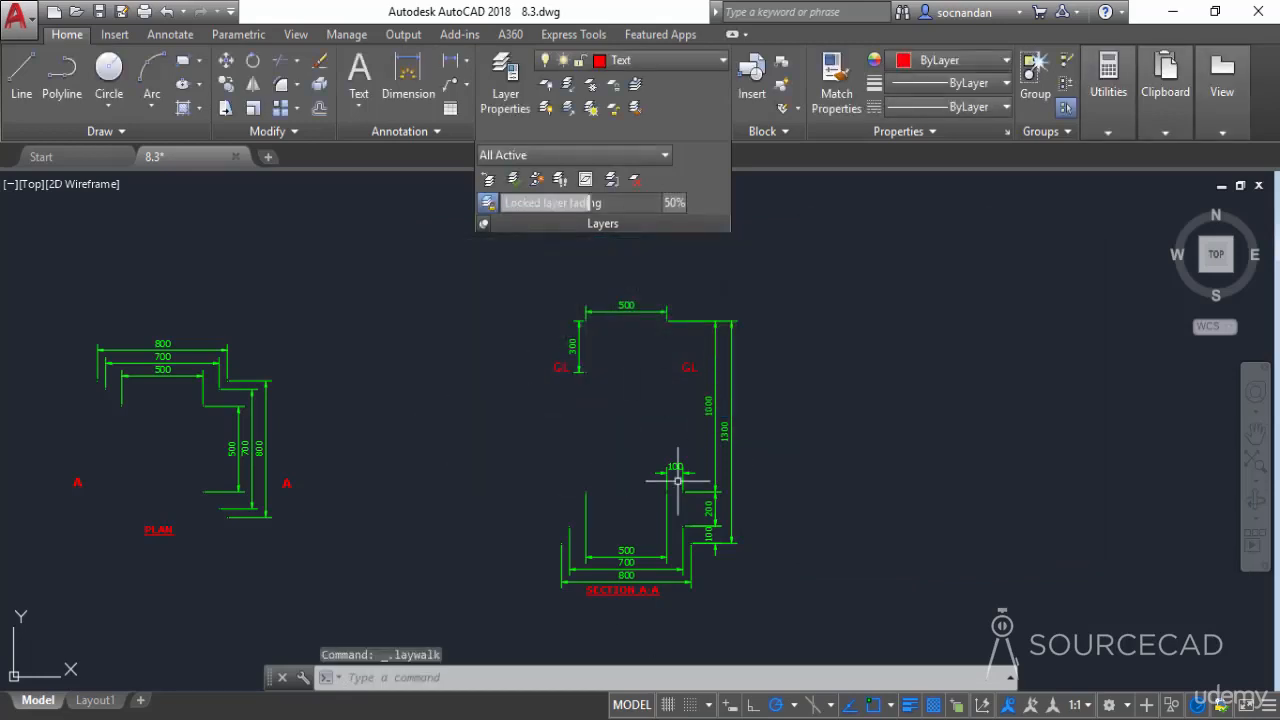
# Step: Turn the 0, Cline, Defpoints and Hatch layers back on
pyautogui.moveTo(637, 430)
pyautogui.mouseDown(button='middle')
pyautogui.moveTo(683, 437)
pyautogui.moveTo(807, 412)
pyautogui.mouseUp(button='middle')
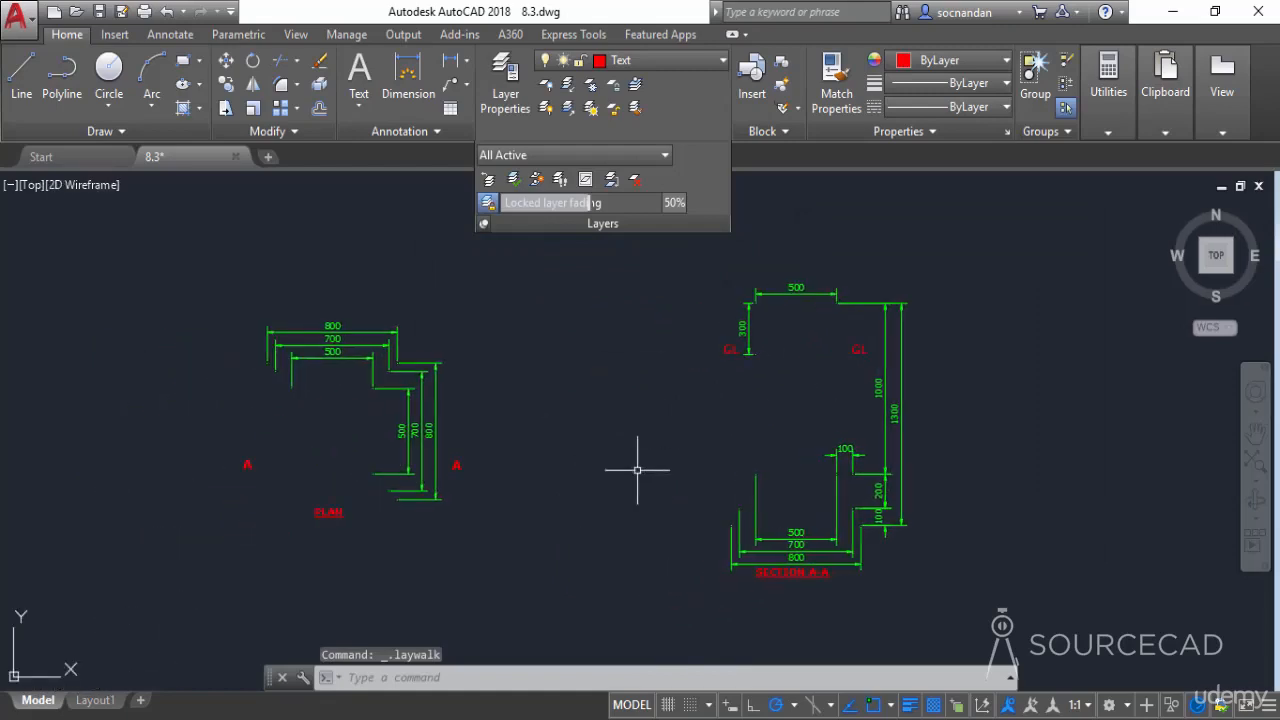
pyautogui.click(685, 62)
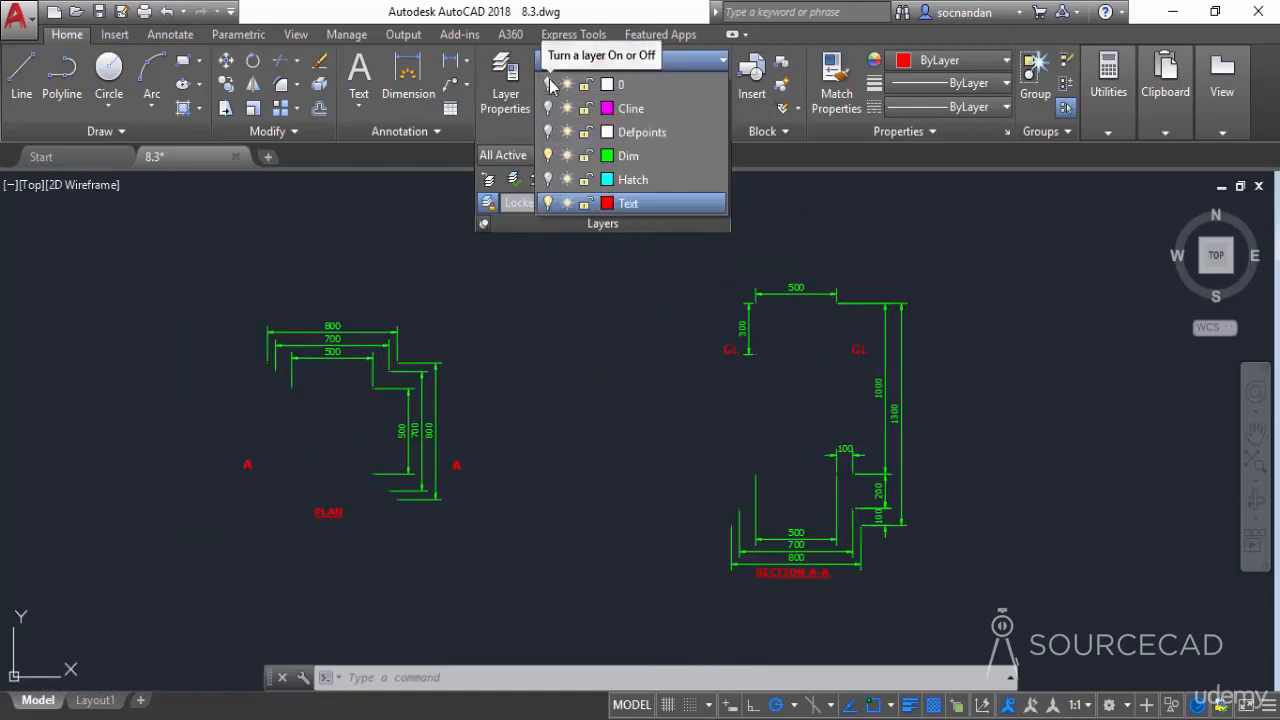
pyautogui.click(547, 84)
pyautogui.click(547, 108)
pyautogui.click(547, 132)
pyautogui.click(547, 179)
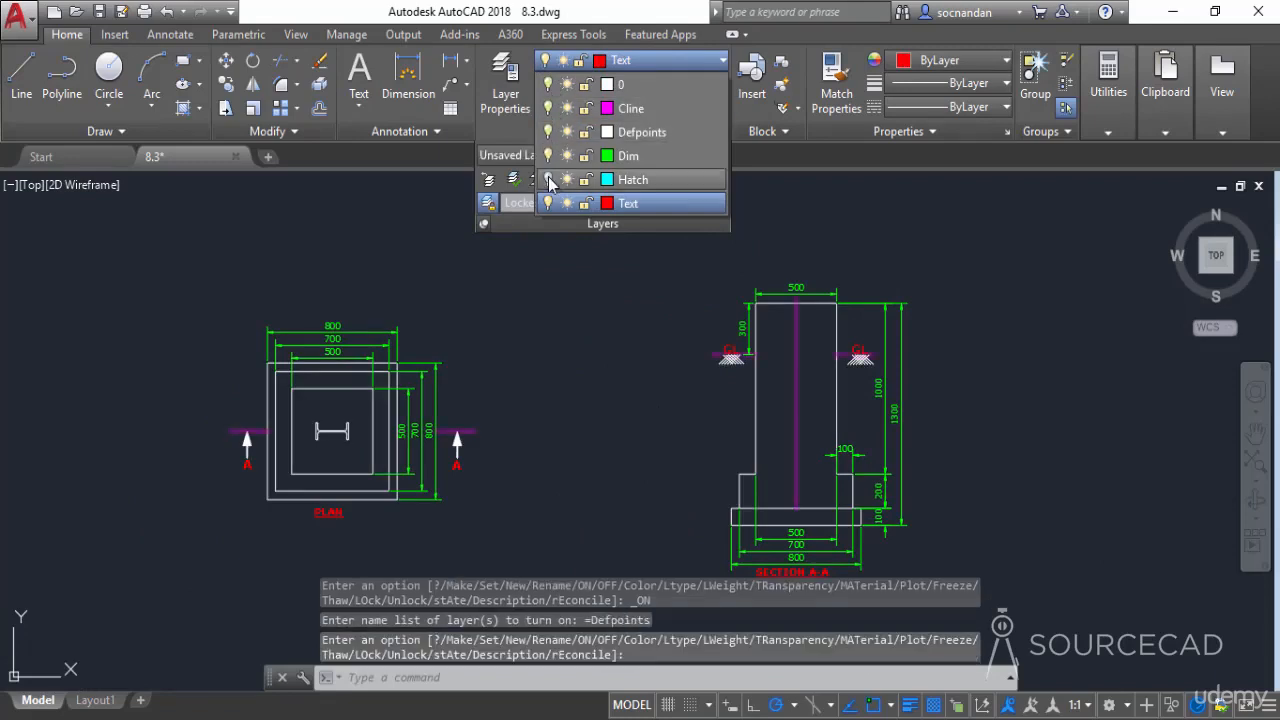
pyautogui.click(631, 370)
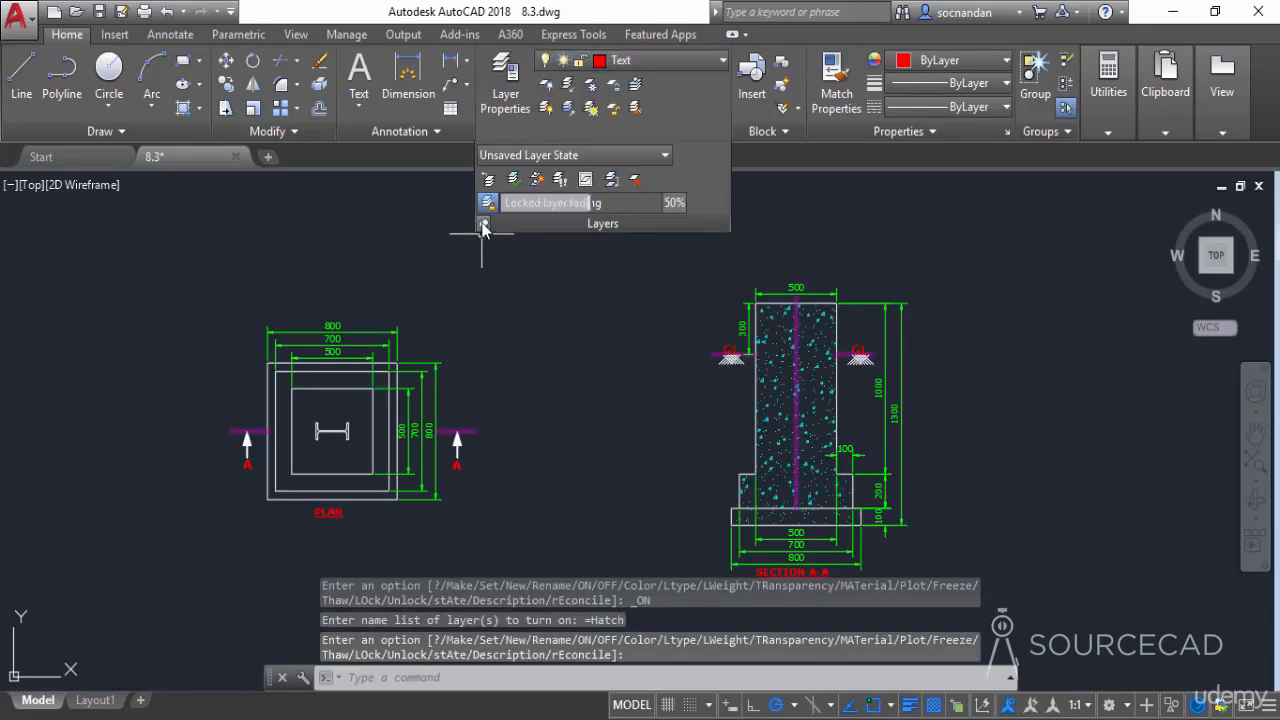